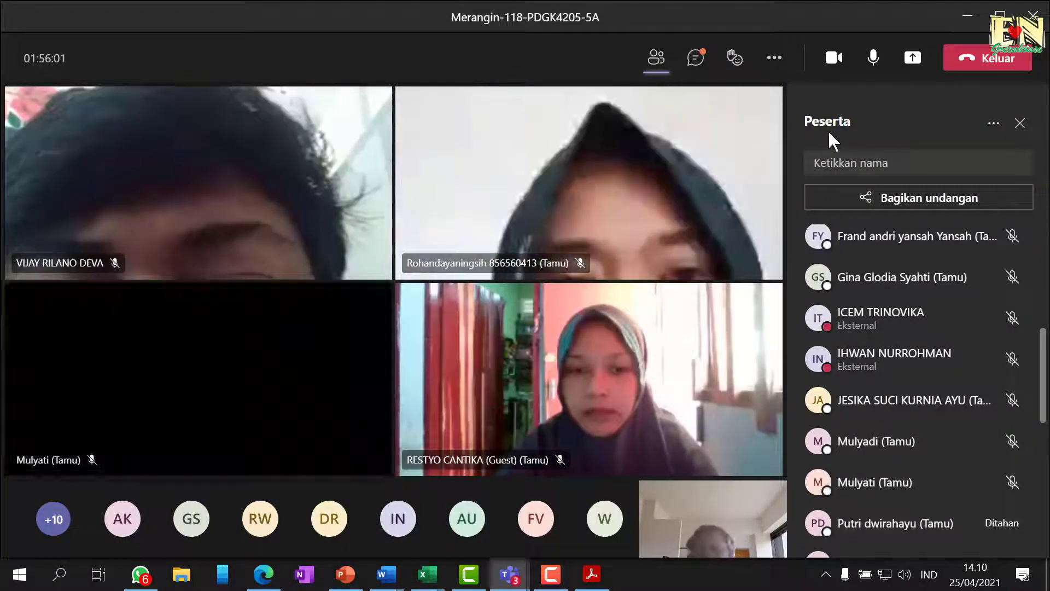
Switch to the Daftar Hadir workbook in Excel with the Smt 5 Merangin attendance sheet.
{"action": "mouse_move", "coordinate": [721, 66]}
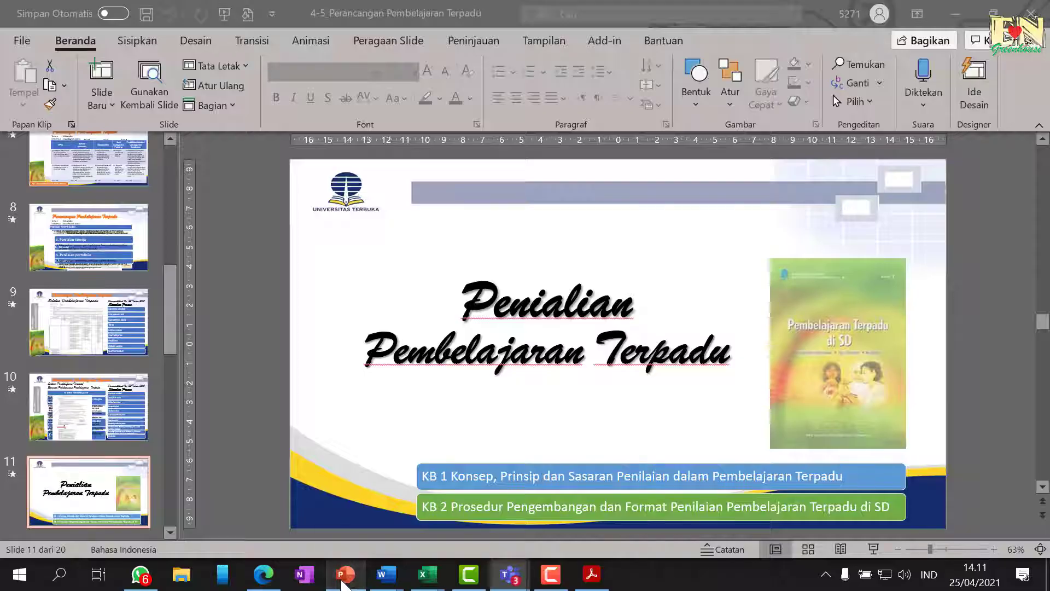
{"action": "left_click", "coordinate": [345, 574]}
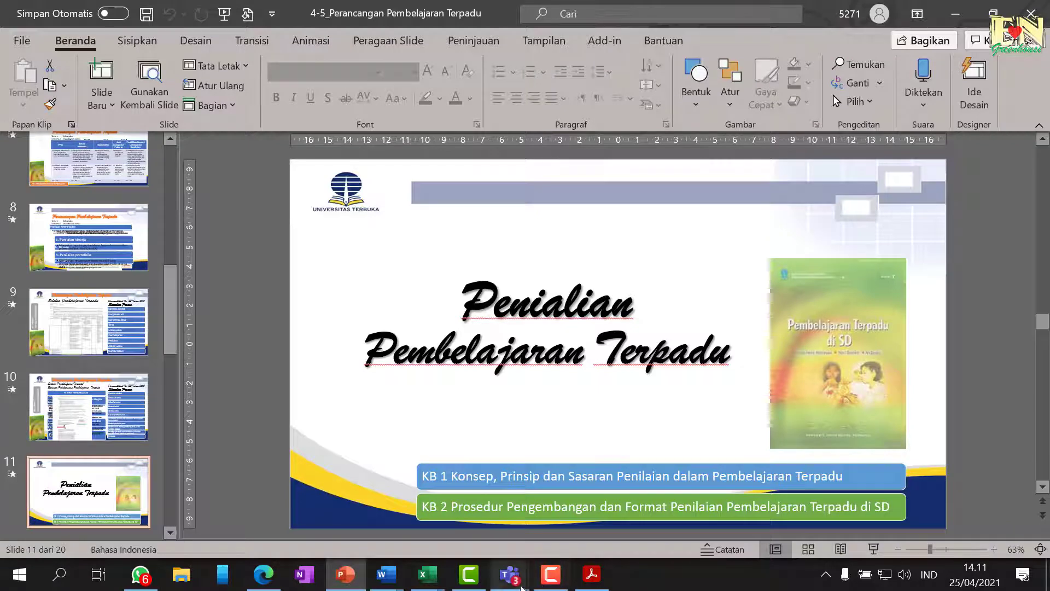
{"action": "left_click", "coordinate": [425, 574]}
{"action": "left_click", "coordinate": [444, 535]}
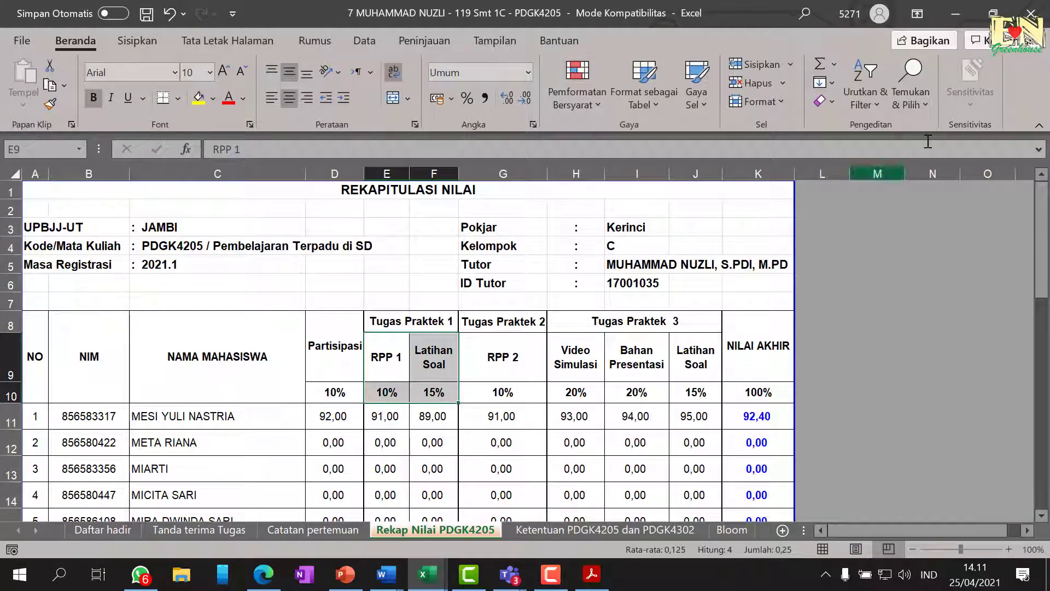
{"action": "key", "text": "alt+Tab"}
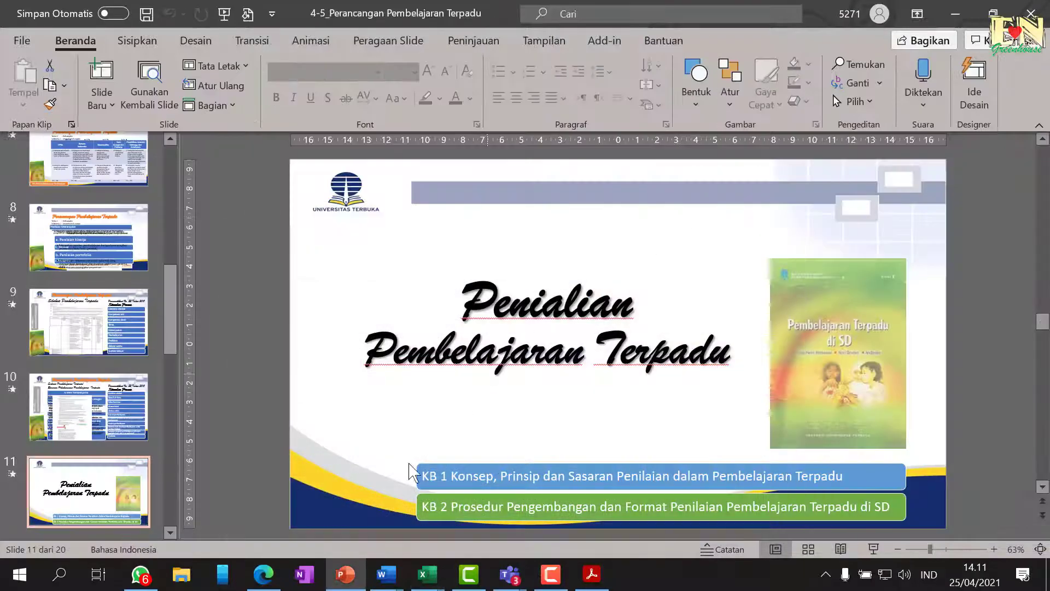
{"action": "left_click", "coordinate": [426, 574]}
{"action": "left_click", "coordinate": [372, 528]}
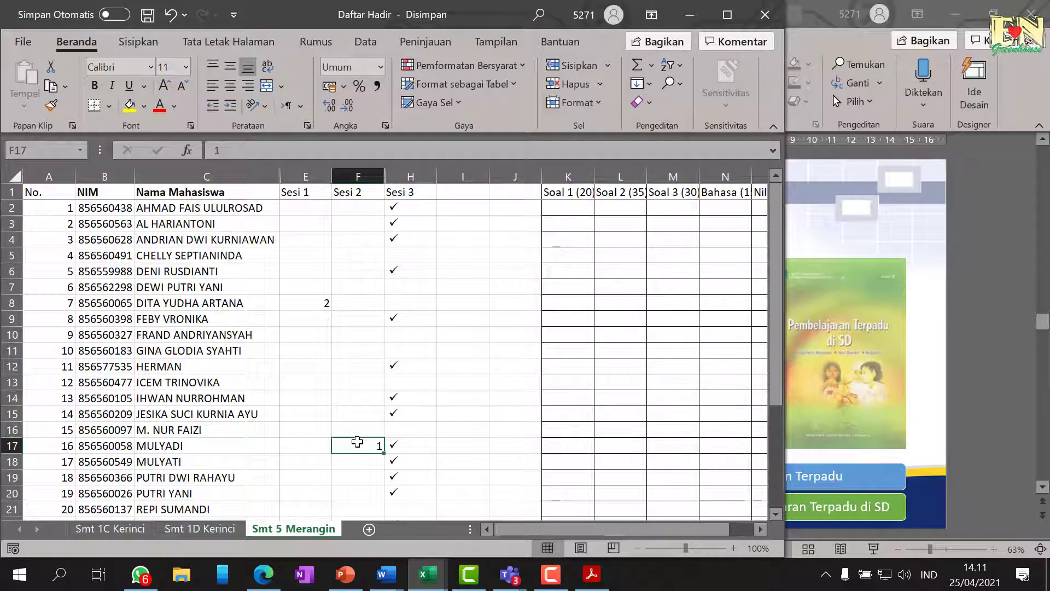
Look down the Sesi 2 column of the student list to examine the entries through the last student row.
{"action": "left_click", "coordinate": [363, 429]}
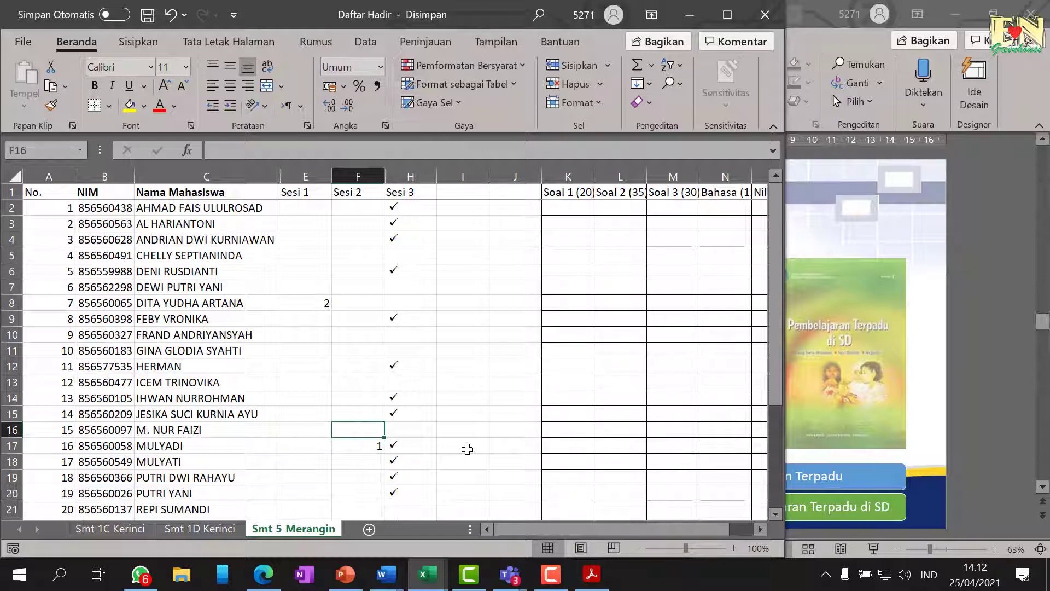
{"action": "key", "text": "Down"}
{"action": "key", "text": "Down"}
{"action": "key", "text": "Down"}
{"action": "key", "text": "Down"}
{"action": "key", "text": "Down"}
{"action": "key", "text": "Down"}
{"action": "key", "text": "Down"}
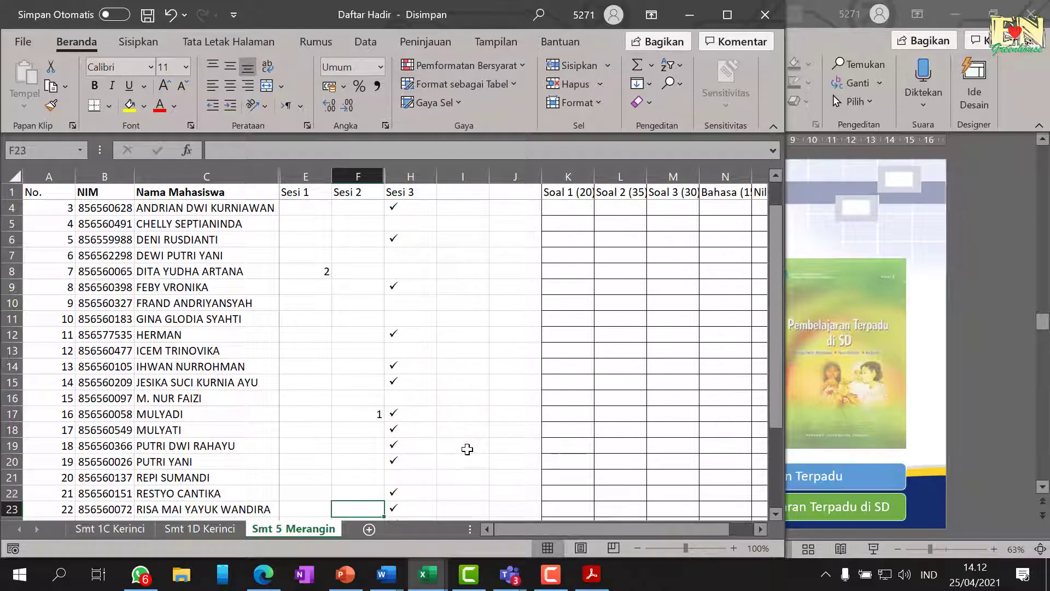
{"action": "key", "text": "Down"}
{"action": "key", "text": "Down"}
{"action": "key", "text": "Down"}
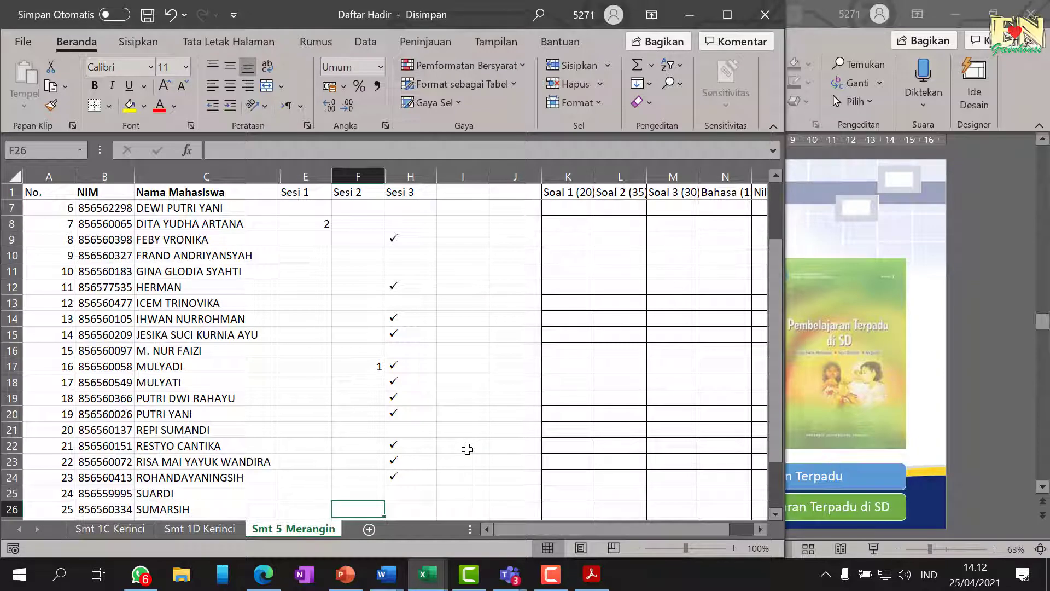
{"action": "key", "text": "Up"}
{"action": "key", "text": "Up"}
{"action": "key", "text": "Up"}
{"action": "key", "text": "Up"}
{"action": "key", "text": "Up"}
{"action": "key", "text": "Up"}
{"action": "key", "text": "Up"}
{"action": "key", "text": "Up"}
{"action": "key", "text": "Up"}
{"action": "key", "text": "Up"}
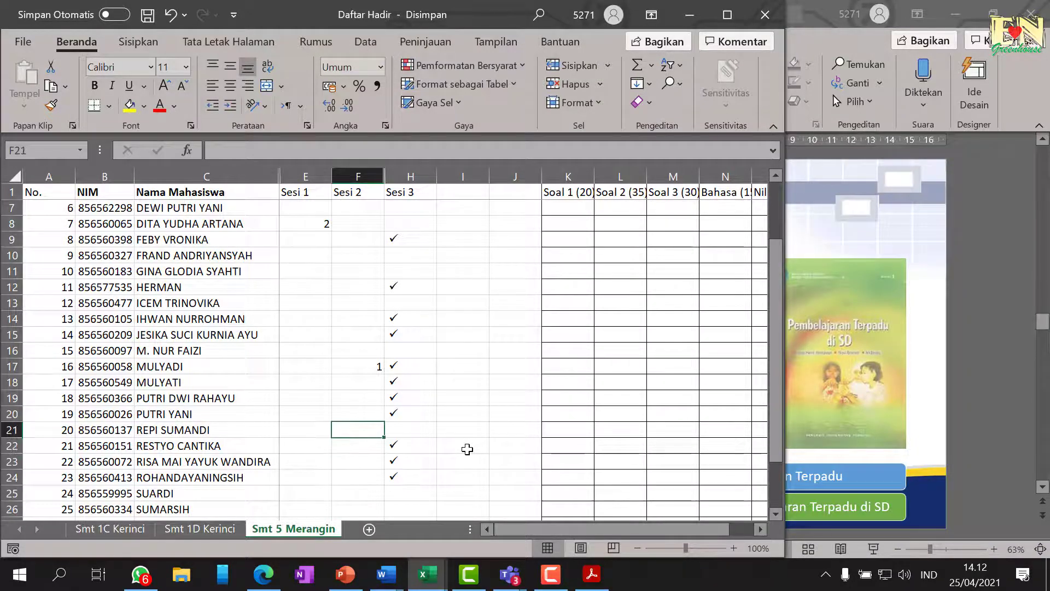
{"action": "key", "text": "ctrl+Down"}
{"action": "key", "text": "ctrl+Down"}
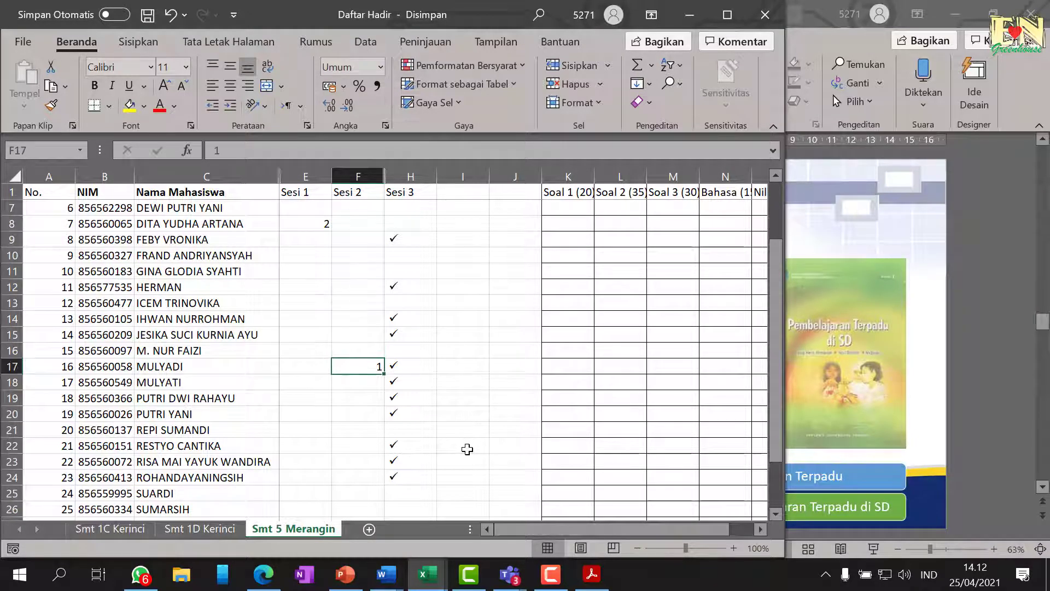
{"action": "key", "text": "Down"}
{"action": "key", "text": "Down"}
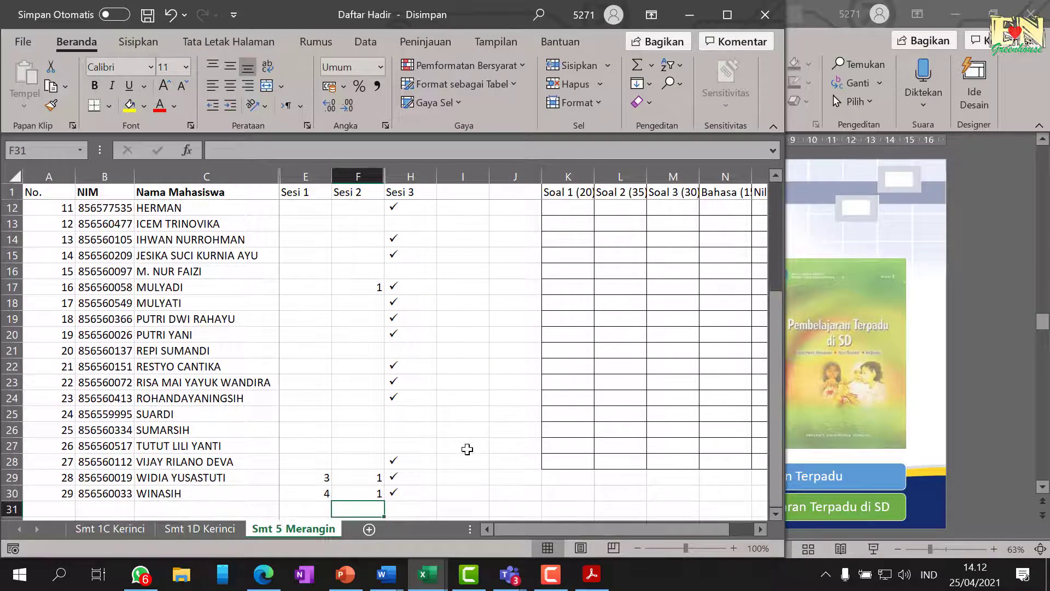
{"action": "key", "text": "Up"}
{"action": "key", "text": "Up"}
{"action": "key", "text": "Up"}
{"action": "key", "text": "Up"}
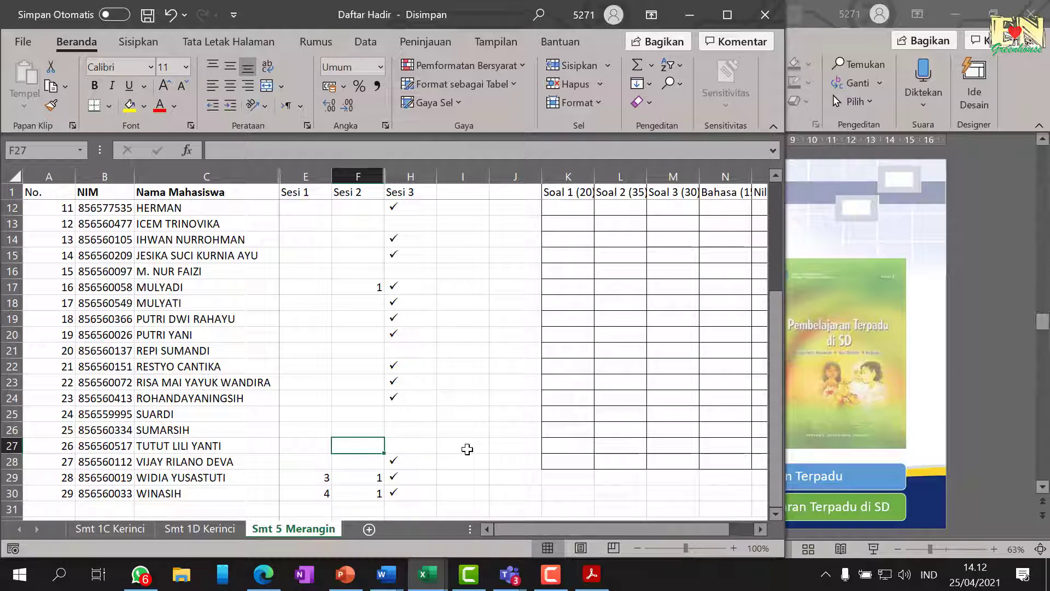
{"action": "type", "text": "1"}
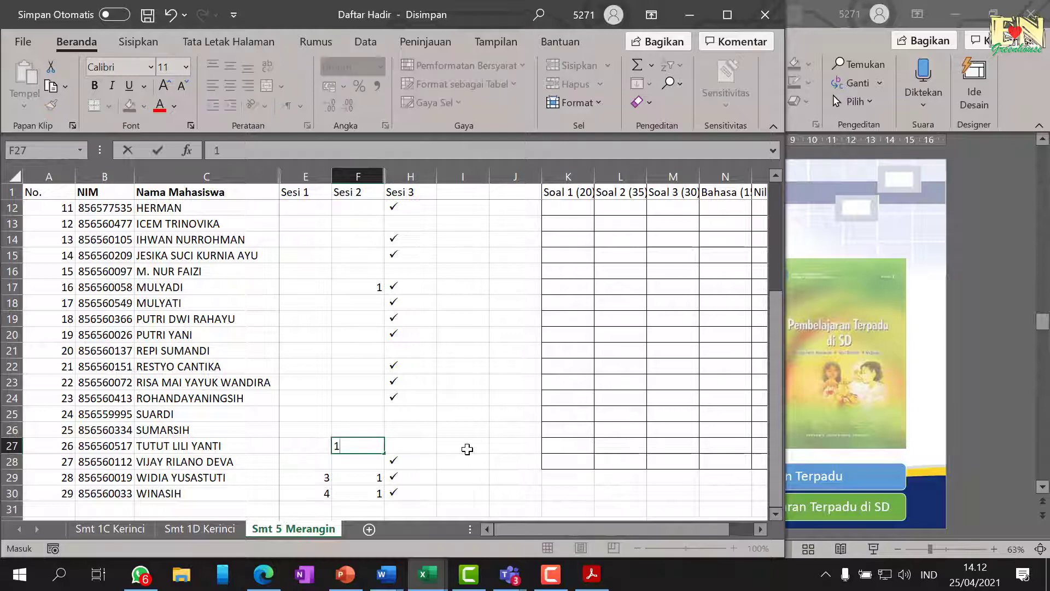
{"action": "key", "text": "Escape"}
Enter 1 in cell I28 and ABCD in cell J28 for student no. 27.
{"action": "key", "text": "Down"}
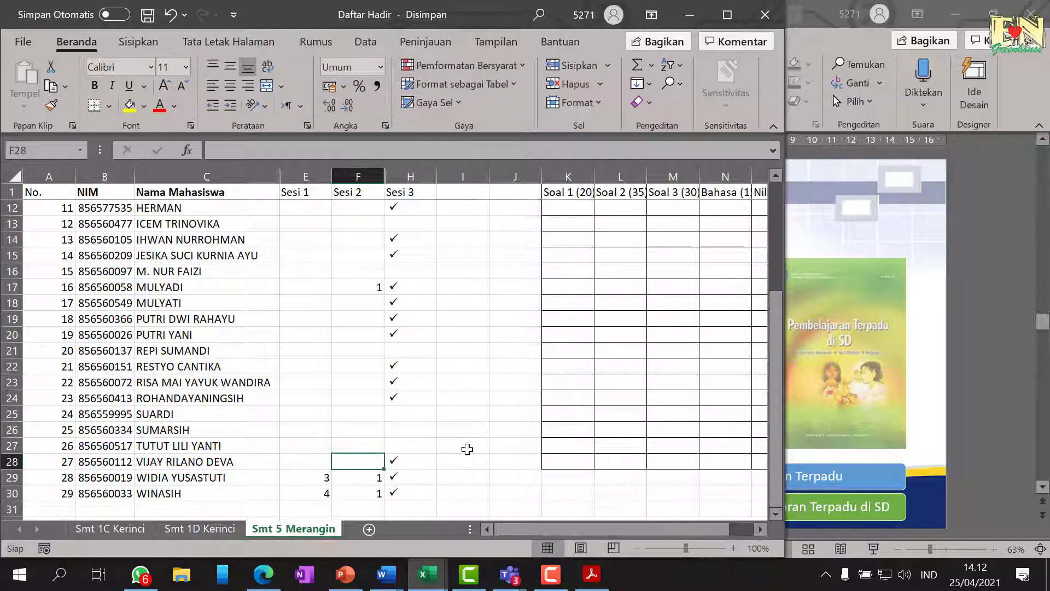
{"action": "key", "text": "Right"}
{"action": "key", "text": "Right"}
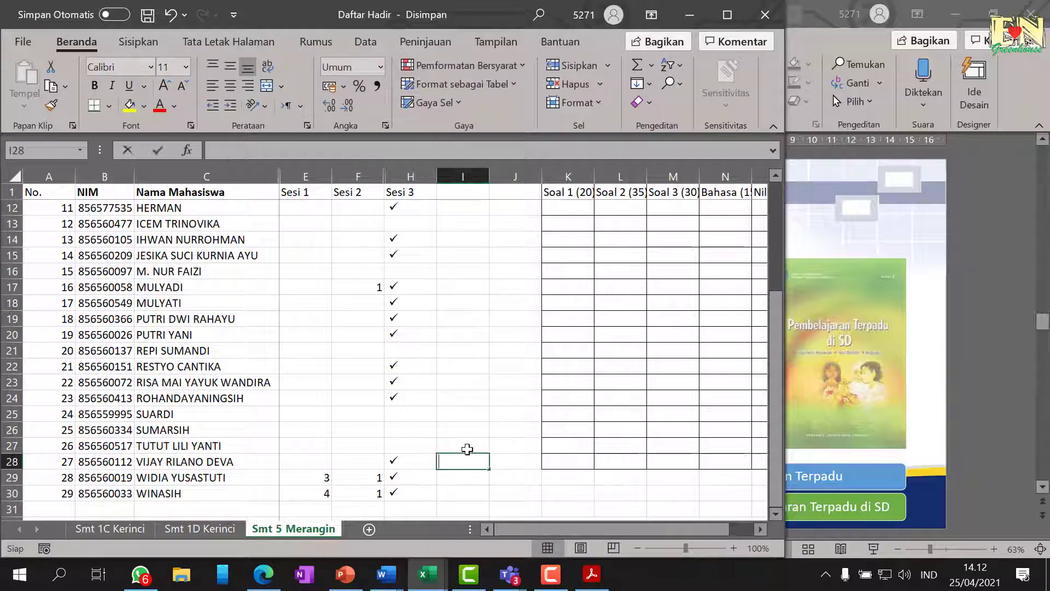
{"action": "type", "text": "1"}
{"action": "key", "text": "Right"}
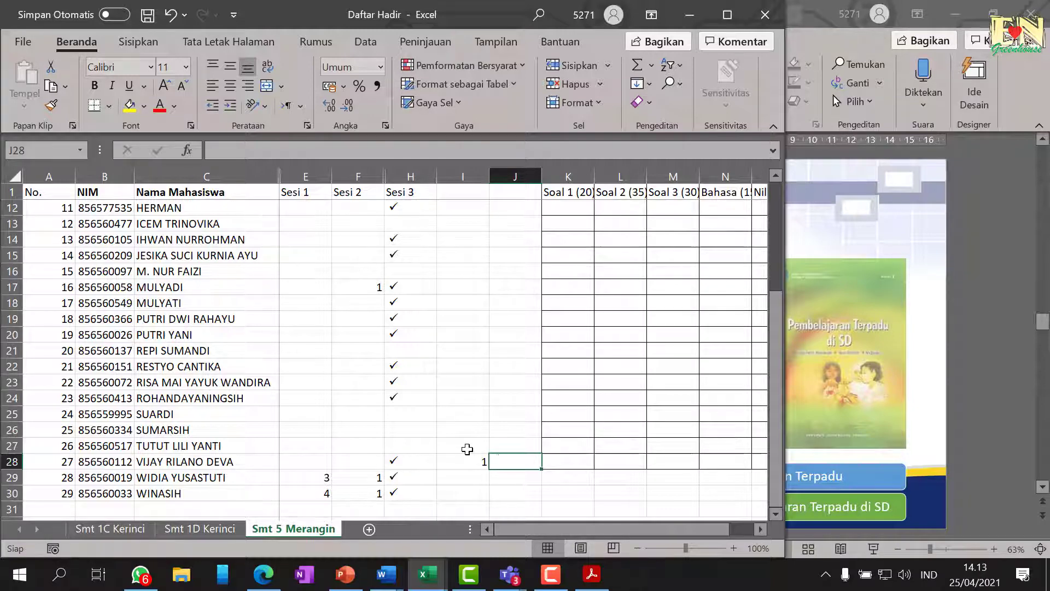
{"action": "type", "text": "ABC"}
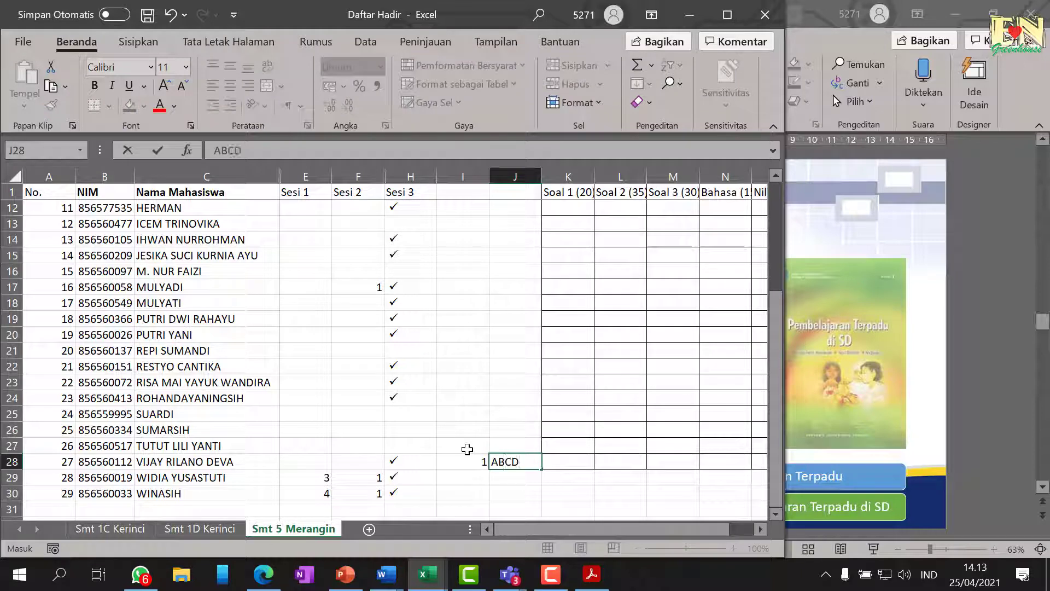
{"action": "type", "text": "D"}
{"action": "key", "text": "Return"}
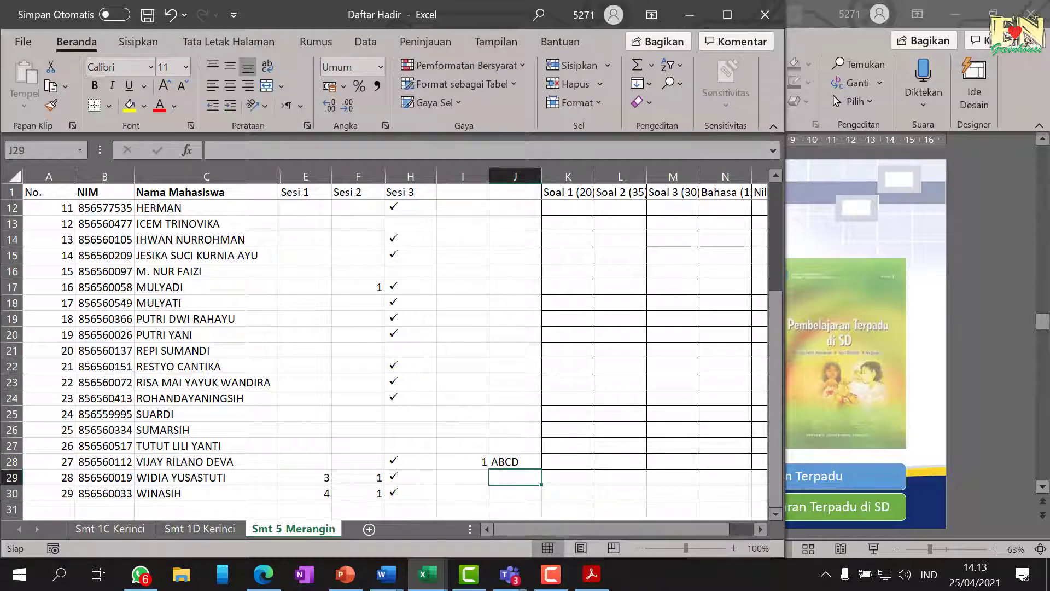
Switch to the Merangin-118-PDGK4205-5A meeting in Teams and look through its participant list.
{"action": "left_click", "coordinate": [513, 577]}
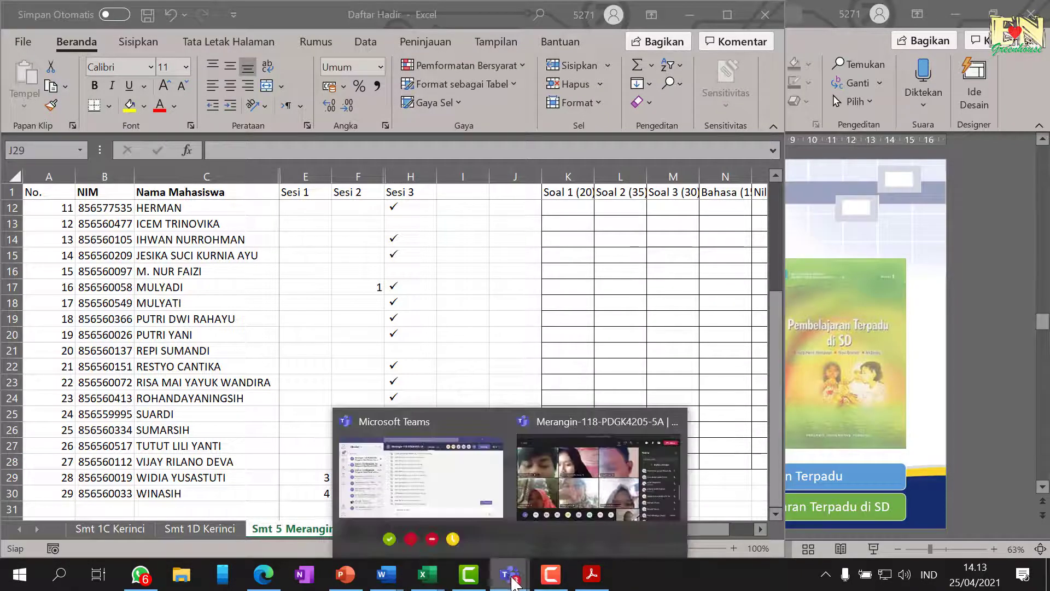
{"action": "left_click", "coordinate": [582, 461]}
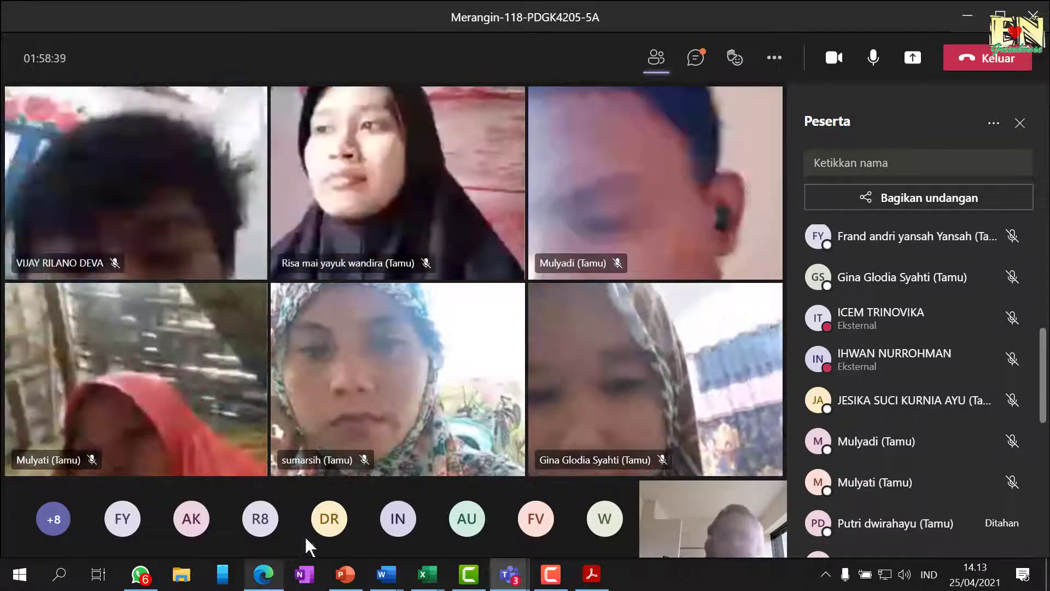
{"action": "mouse_move", "coordinate": [323, 524]}
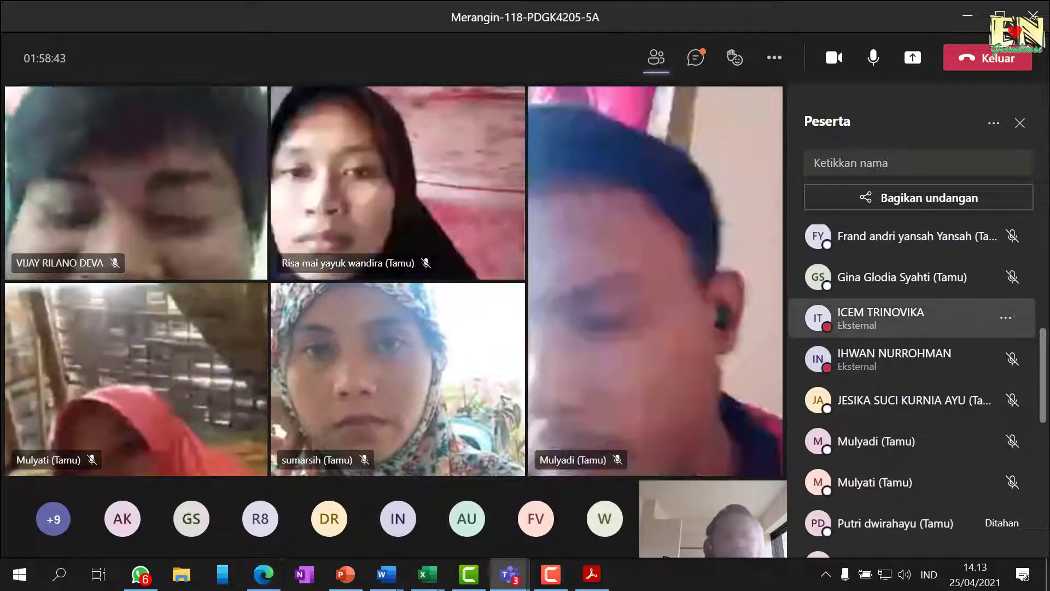
{"action": "scroll", "coordinate": [1045, 364], "scroll_direction": "down", "scroll_amount": 2}
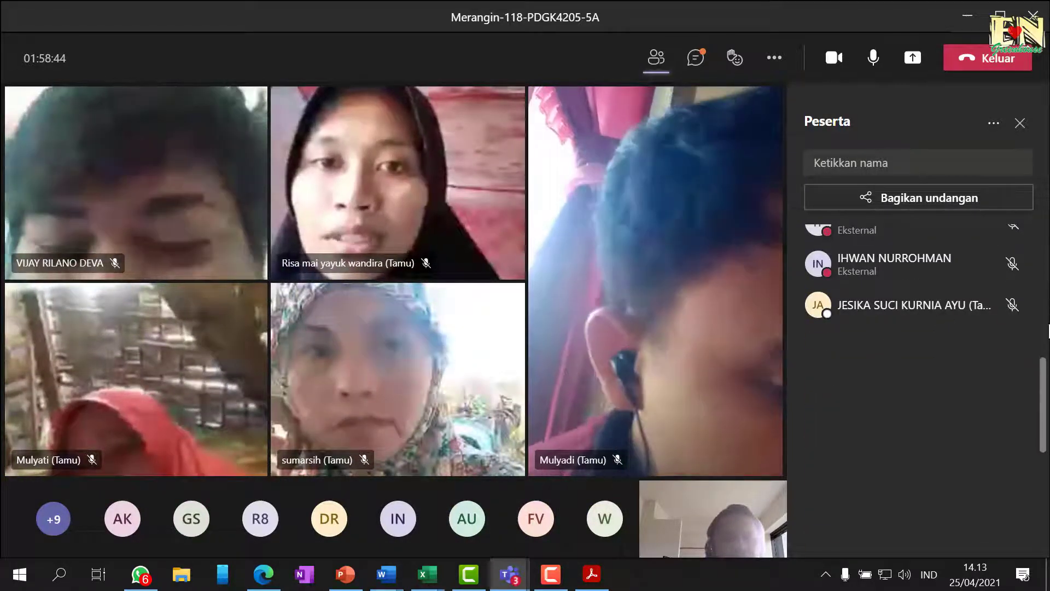
{"action": "scroll", "coordinate": [1046, 364], "scroll_direction": "up", "scroll_amount": 5}
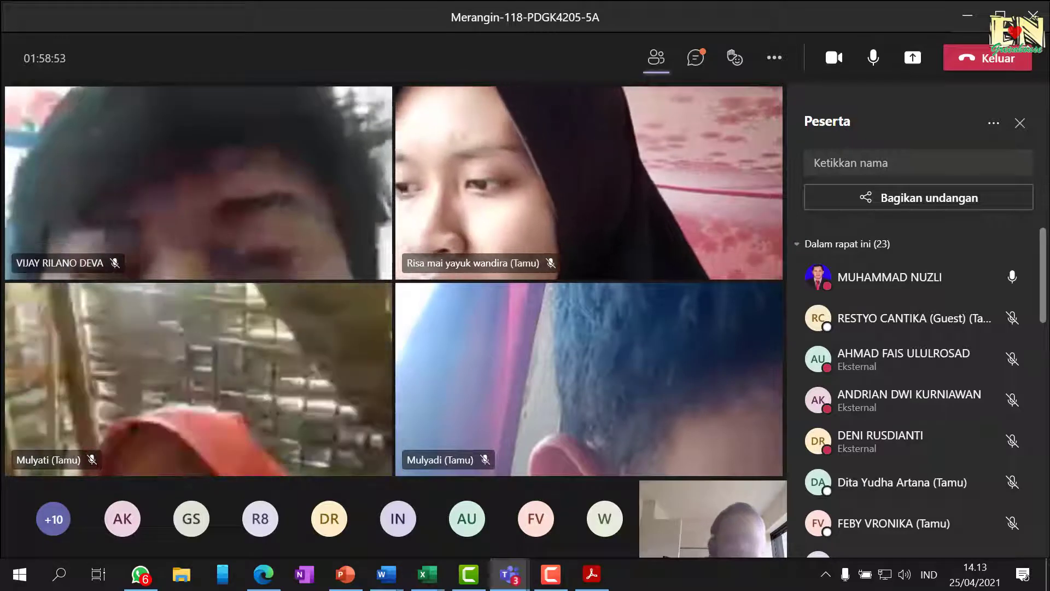
Switch to the 4-5_Perancangan Pembelajaran Terpadu presentation in PowerPoint and show it in reading view from slide 1.
{"action": "left_click", "coordinate": [345, 574]}
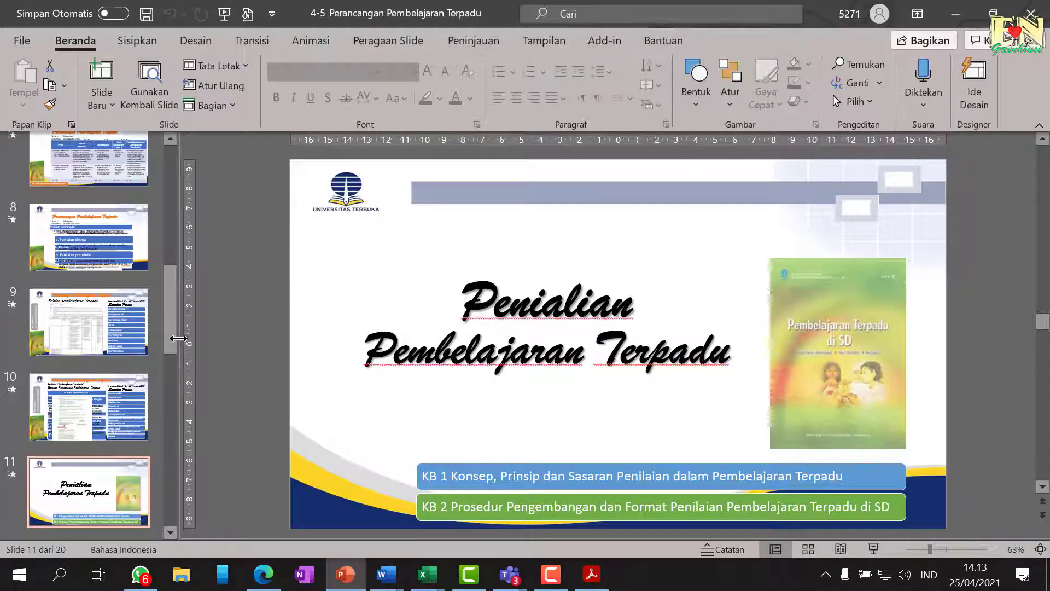
{"action": "left_click_drag", "start_coordinate": [171, 336], "coordinate": [170, 203]}
{"action": "left_click", "coordinate": [103, 198]}
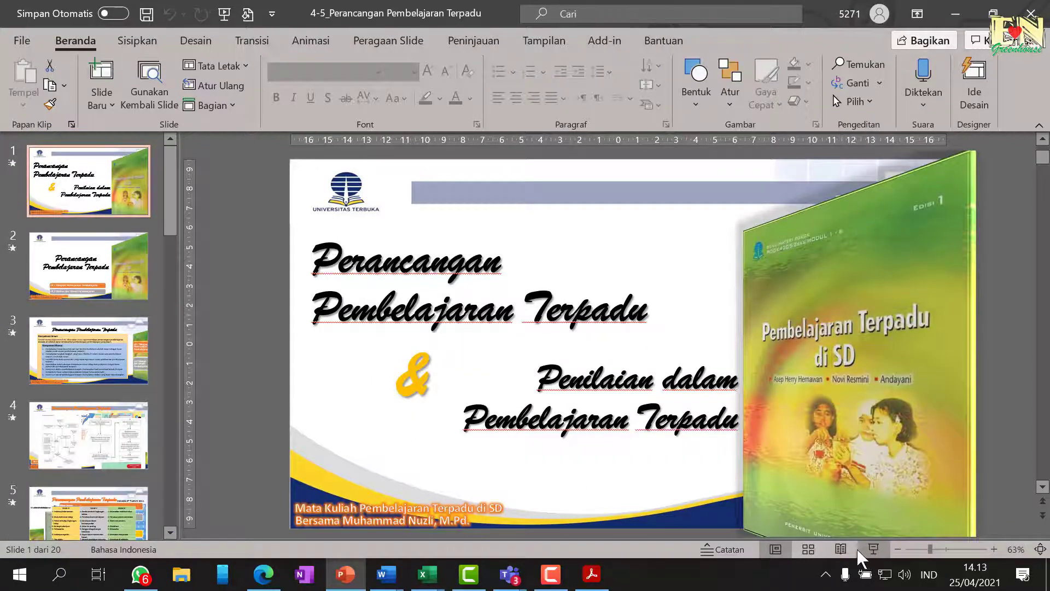
{"action": "left_click", "coordinate": [841, 549]}
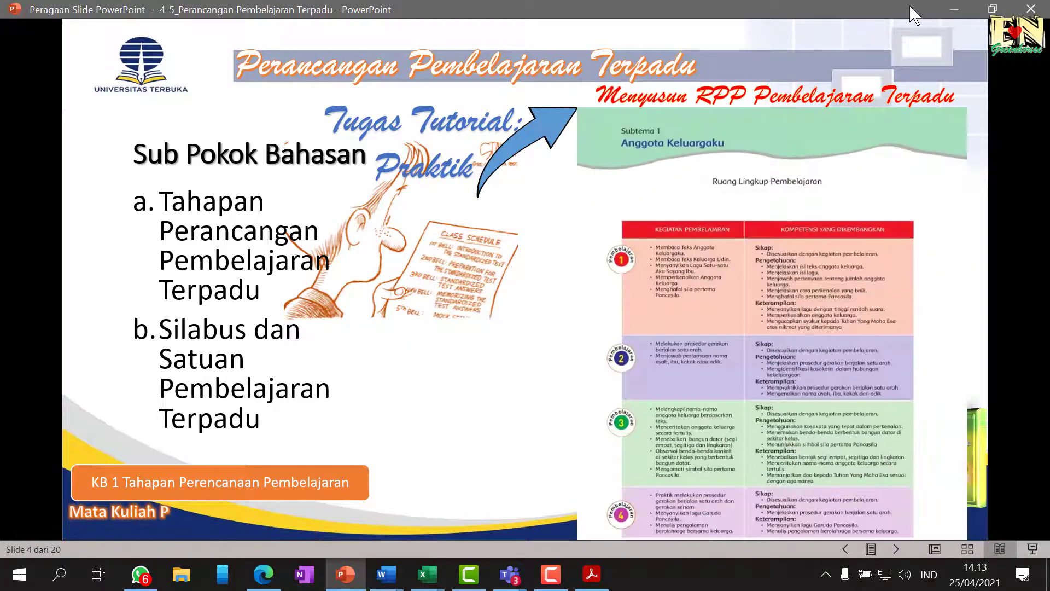
Check the Teams meeting, return to the PowerPoint slide show and advance from slide 4 to the Struktur Kurikulum slide.
{"action": "left_click", "coordinate": [955, 9]}
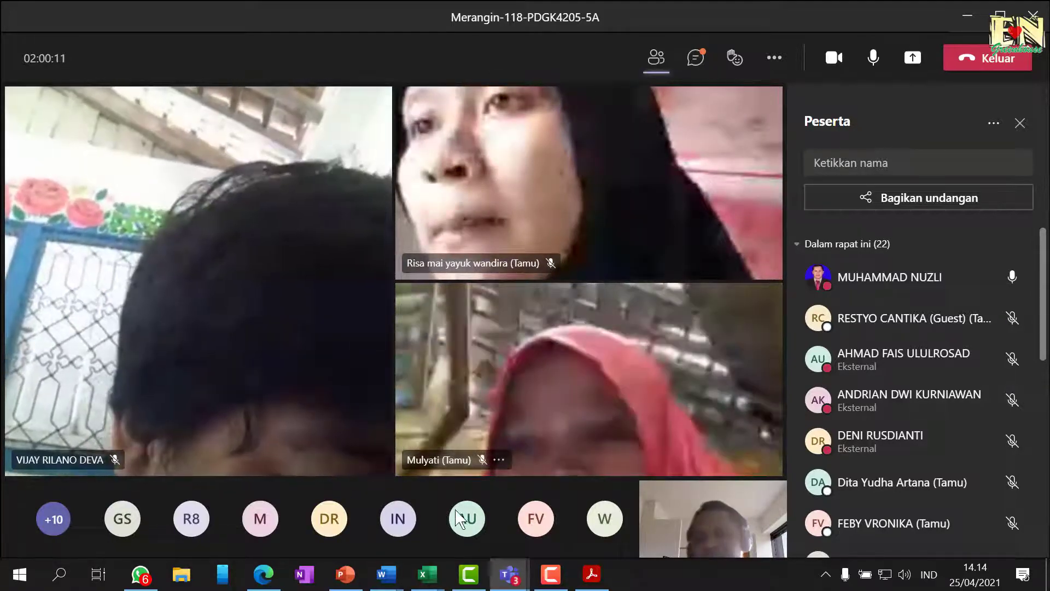
{"action": "key", "text": "alt+Tab"}
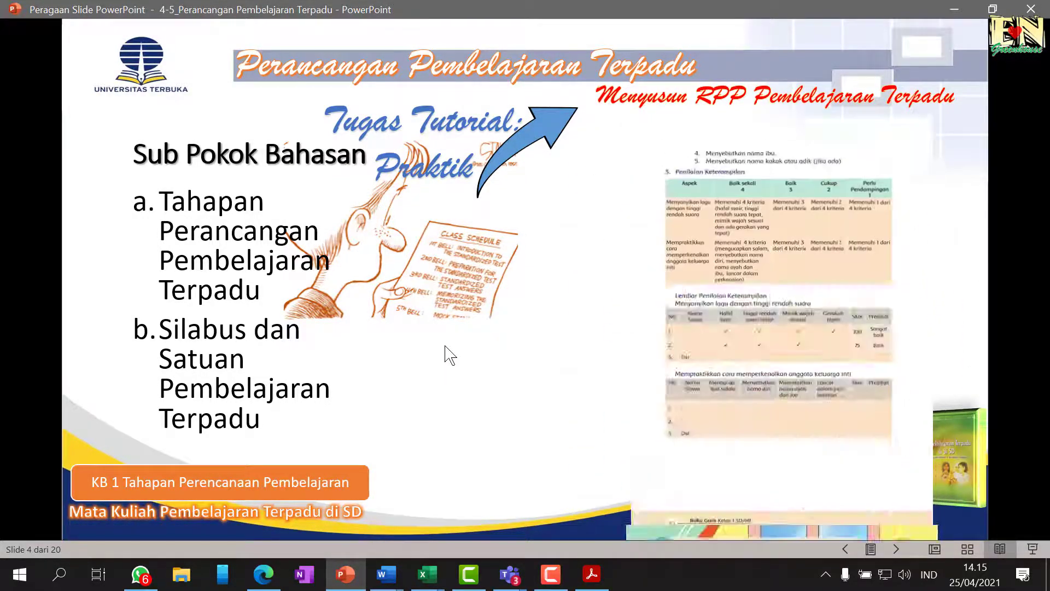
{"action": "left_click", "coordinate": [447, 353]}
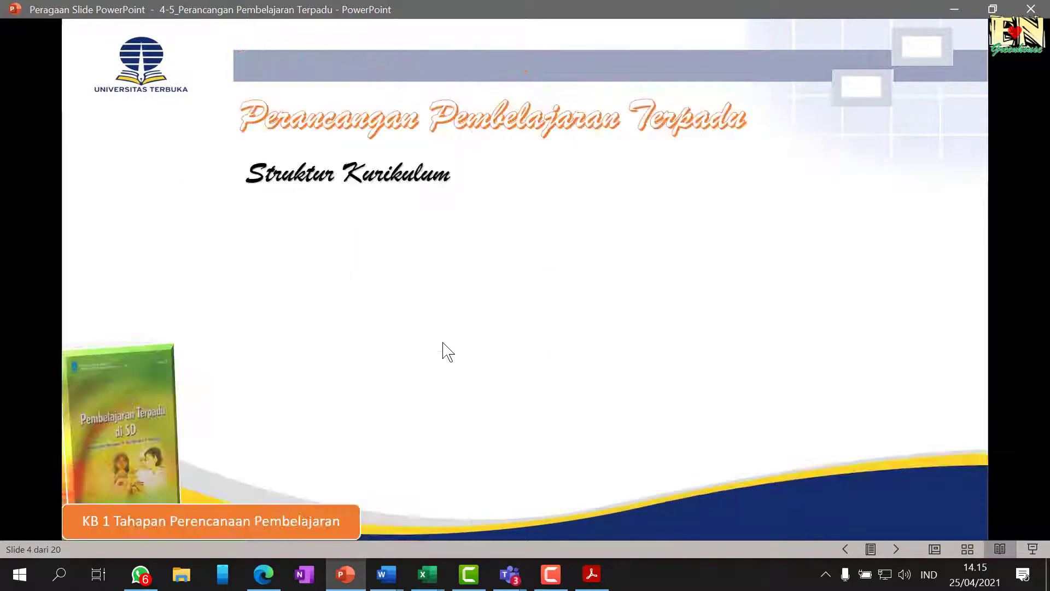
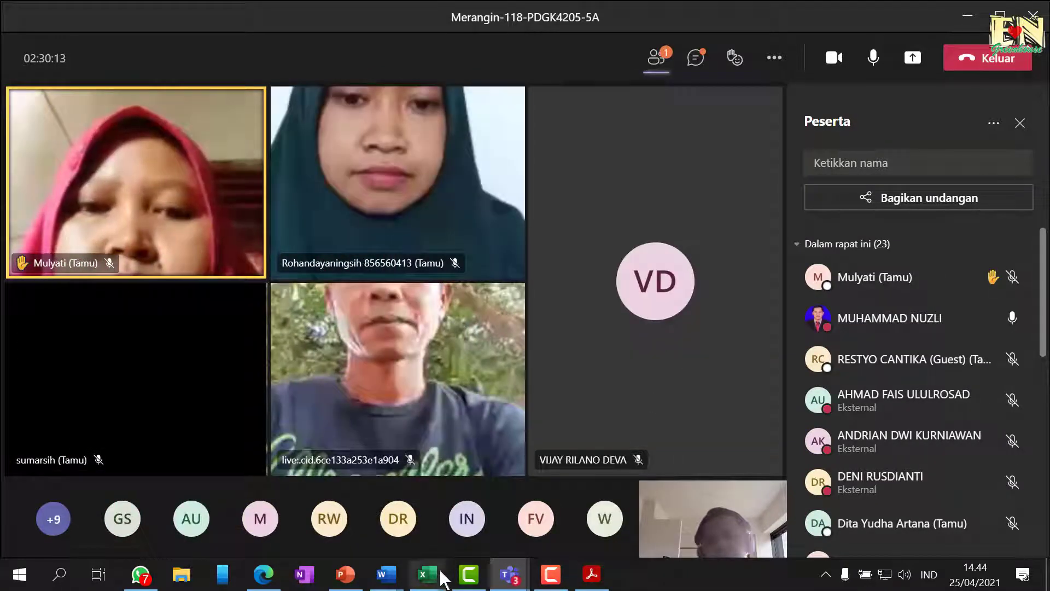
Switch to the Daftar Hadir workbook in Excel and review the student rows and entries down to row 30.
{"action": "left_click", "coordinate": [436, 581]}
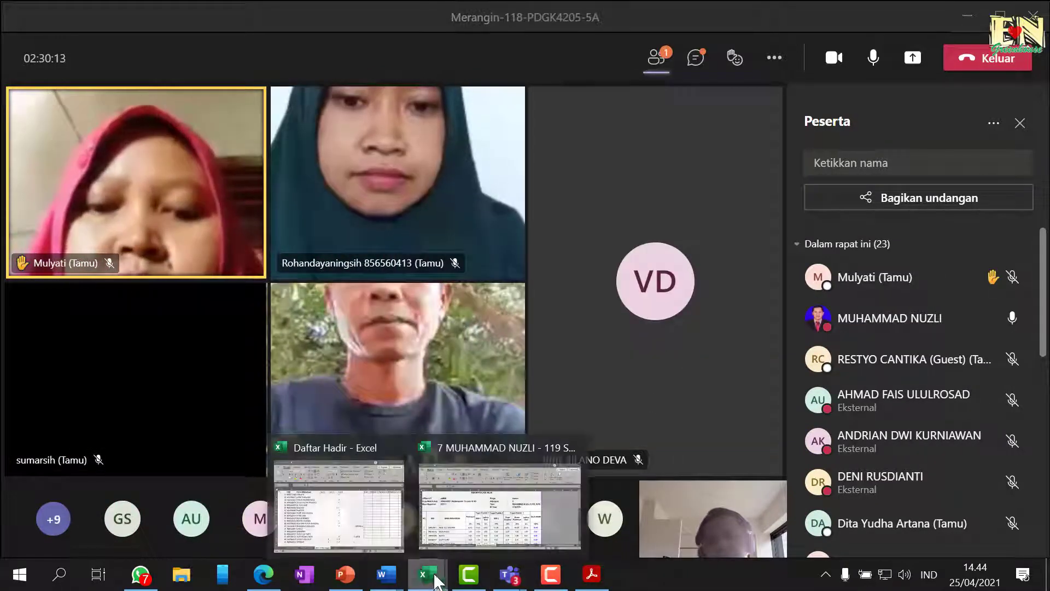
{"action": "left_click", "coordinate": [340, 503]}
{"action": "scroll", "coordinate": [515, 461], "scroll_direction": "down", "scroll_amount": 7}
{"action": "scroll", "coordinate": [515, 460], "scroll_direction": "up", "scroll_amount": 7}
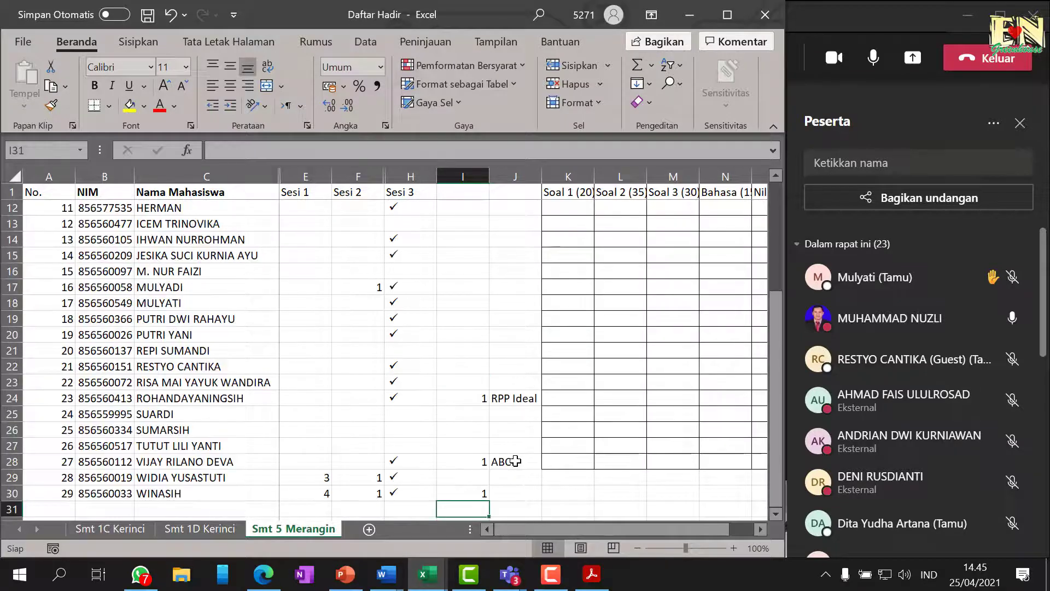
{"action": "scroll", "coordinate": [516, 460], "scroll_direction": "down", "scroll_amount": 3}
{"action": "mouse_move", "coordinate": [570, 529]}
{"action": "left_mouse_down"}
{"action": "mouse_move", "coordinate": [718, 528]}
{"action": "mouse_move", "coordinate": [687, 510]}
{"action": "mouse_move", "coordinate": [566, 533]}
{"action": "left_mouse_up"}
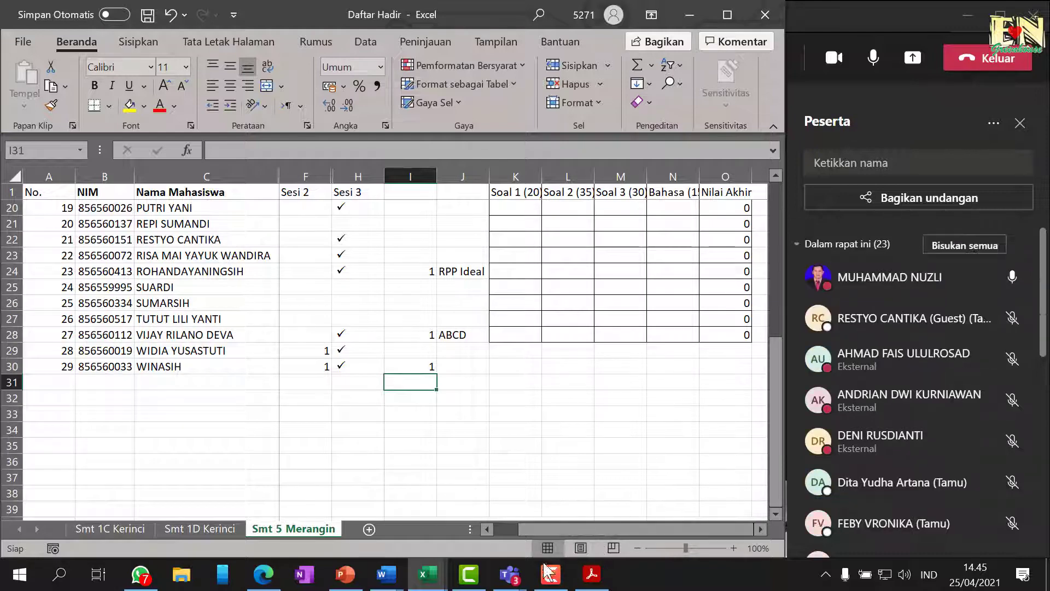
Return to the Teams meeting and look down the list of participants in the meeting.
{"action": "left_click", "coordinate": [506, 575]}
{"action": "left_click", "coordinate": [547, 492]}
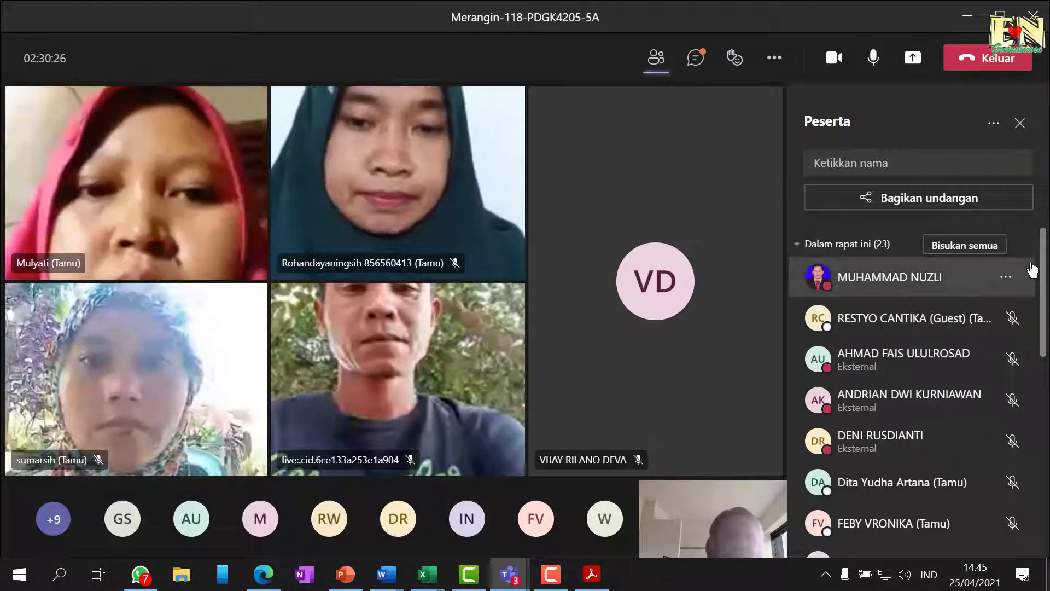
{"action": "scroll", "coordinate": [1044, 284], "scroll_direction": "down", "scroll_amount": 5}
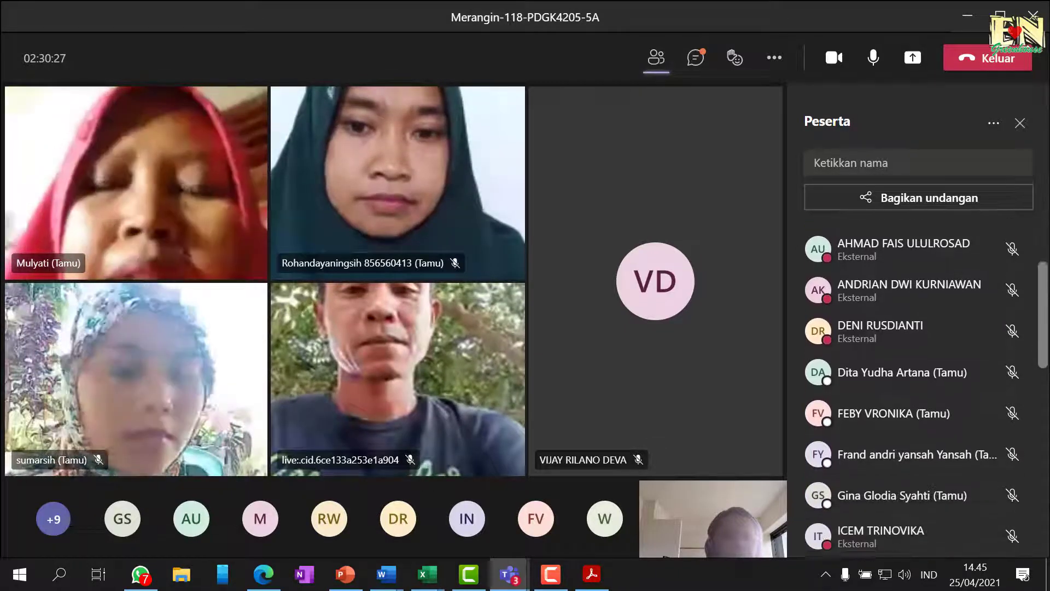
Switch to the Daftar Hadir workbook in Excel and enter 1 in cell I17 with the note Sistem in J17.
{"action": "scroll", "coordinate": [919, 383], "scroll_direction": "down", "scroll_amount": 1}
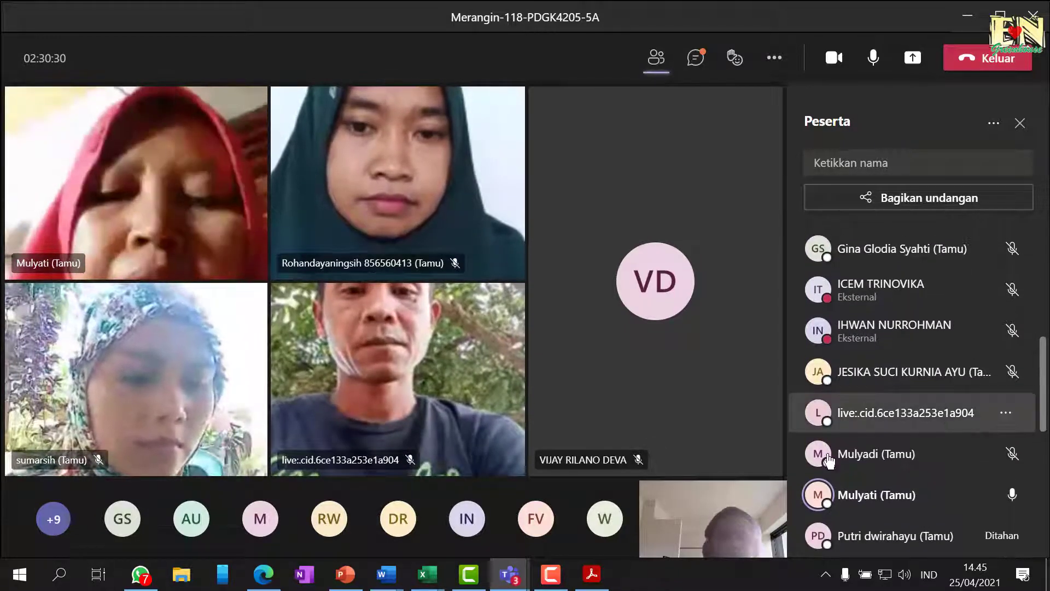
{"action": "mouse_move", "coordinate": [427, 572]}
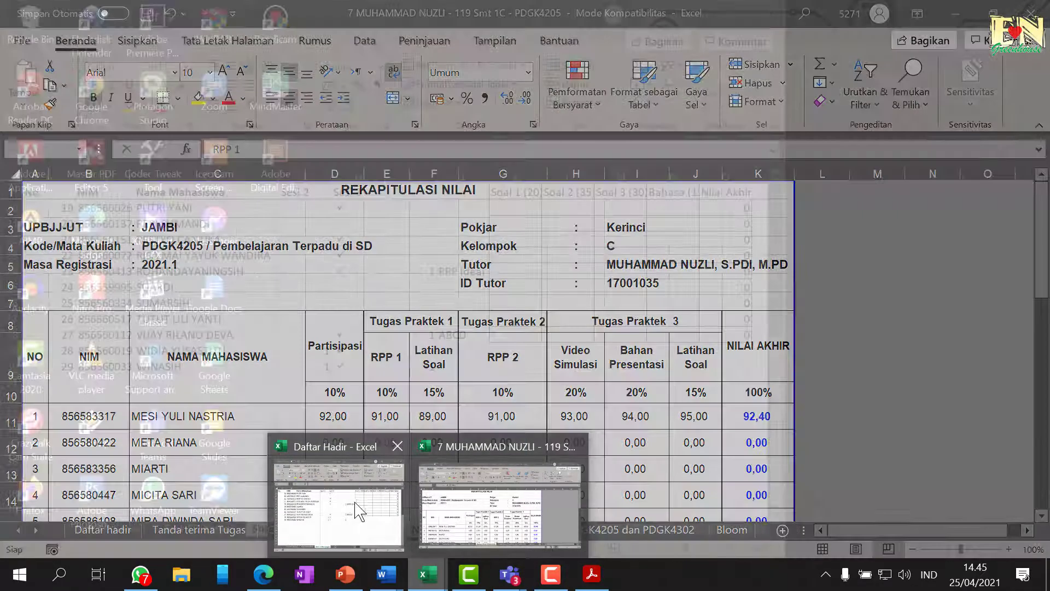
{"action": "left_click", "coordinate": [353, 498]}
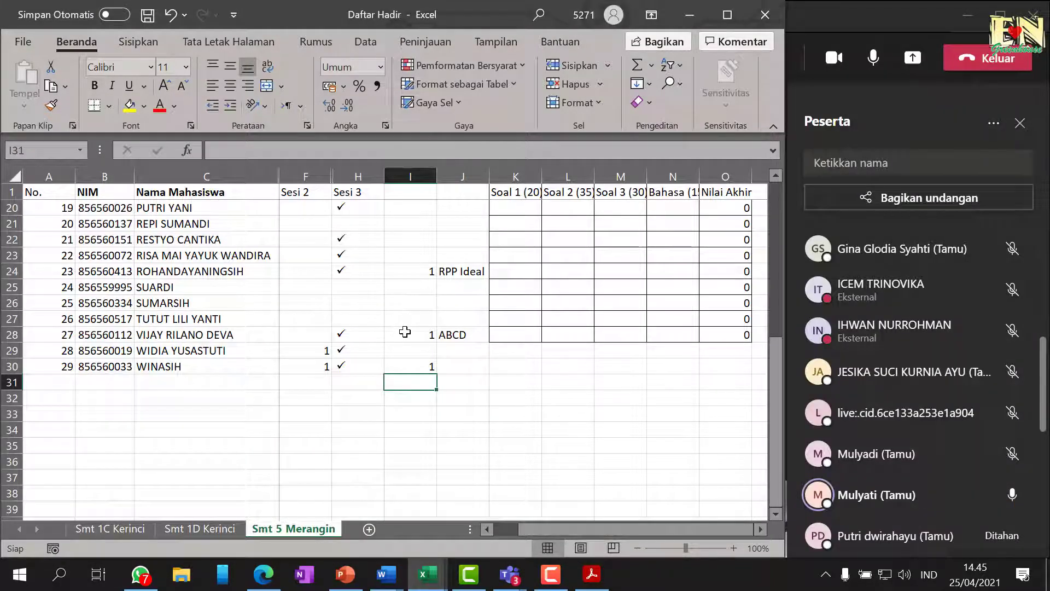
{"action": "scroll", "coordinate": [421, 277], "scroll_direction": "up", "scroll_amount": 2}
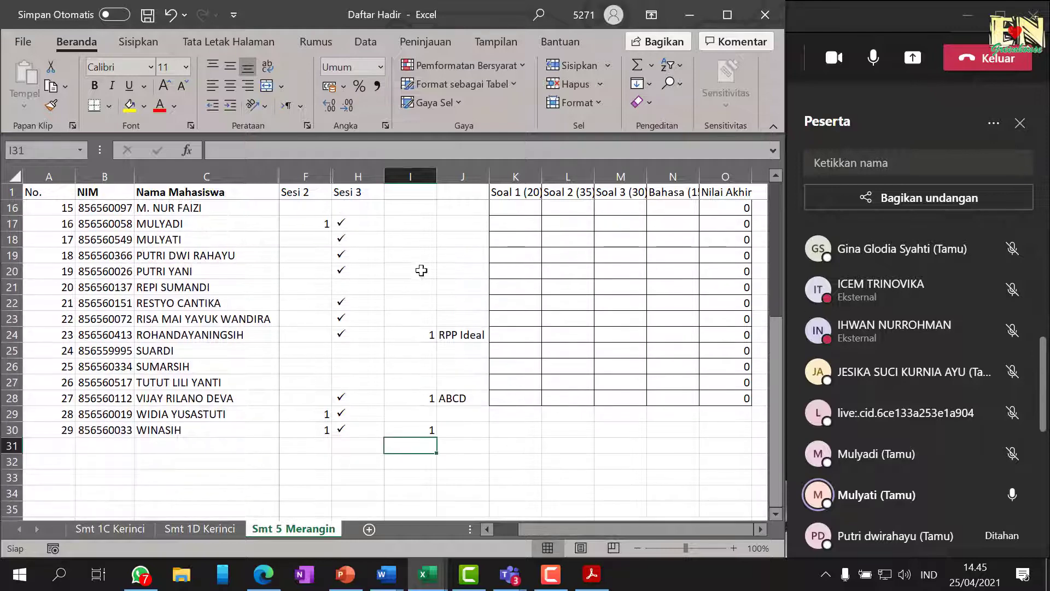
{"action": "left_click", "coordinate": [423, 222]}
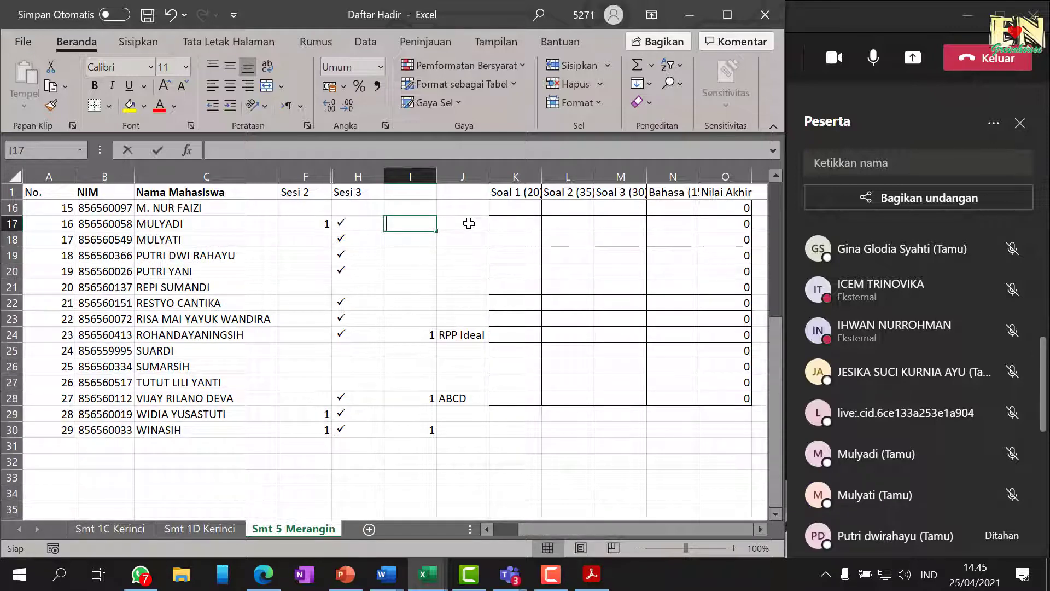
{"action": "type", "text": "1"}
{"action": "left_click", "coordinate": [468, 223]}
{"action": "type", "text": "A"}
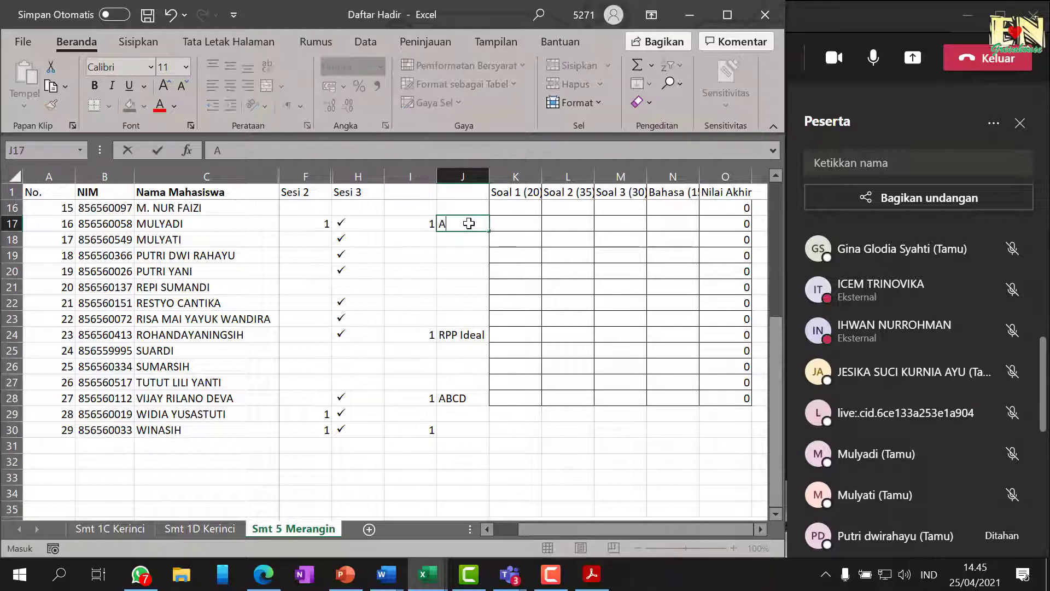
{"action": "key", "text": "BackSpace"}
{"action": "type", "text": "Siste"}
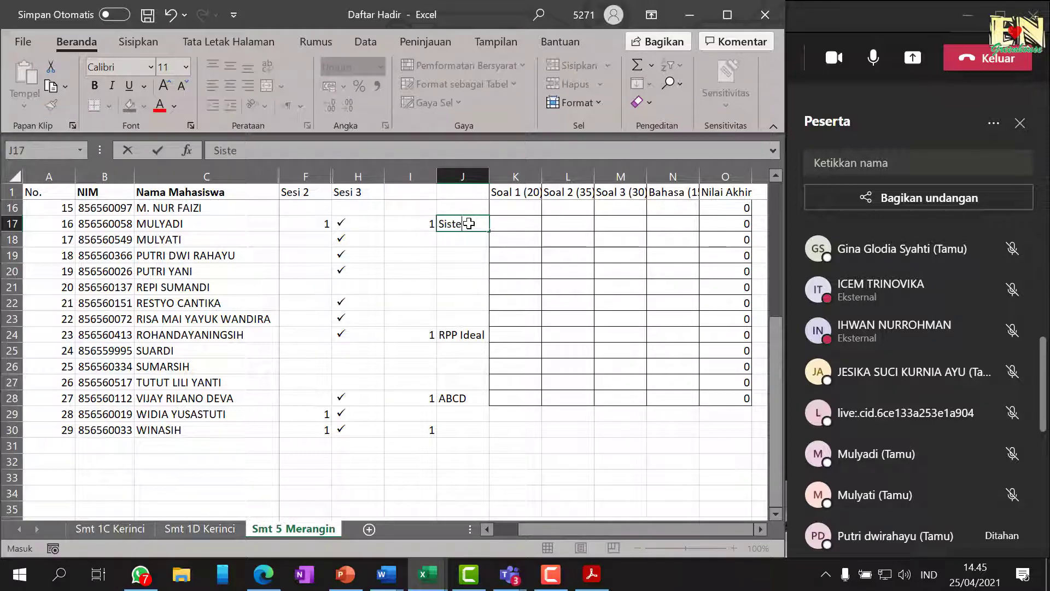
{"action": "type", "text": "m"}
{"action": "key", "text": "Return"}
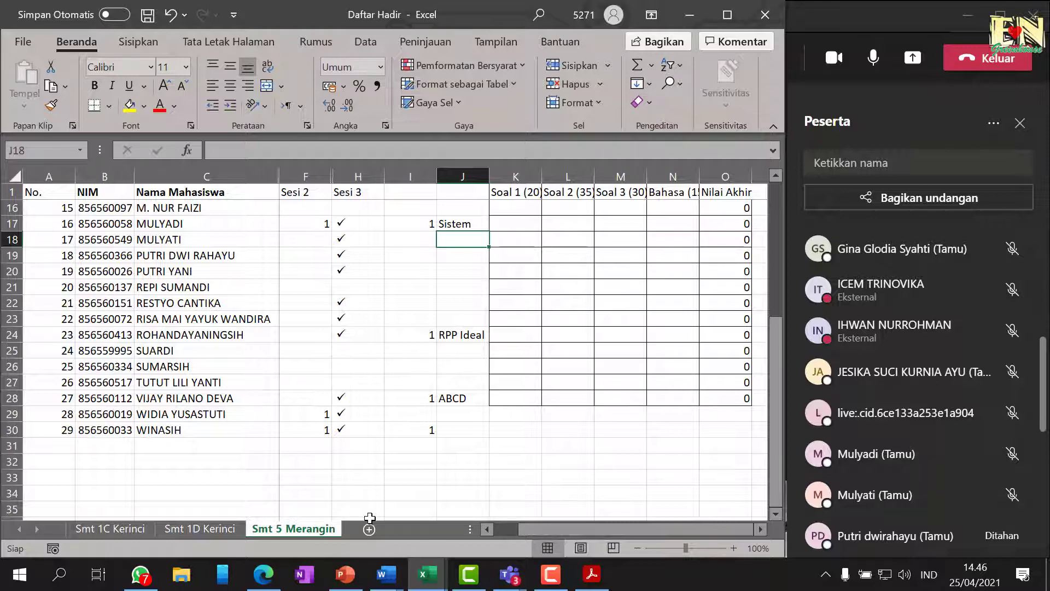
Return to the Teams meeting and look through the participant list from its beginning.
{"action": "left_click", "coordinate": [519, 575]}
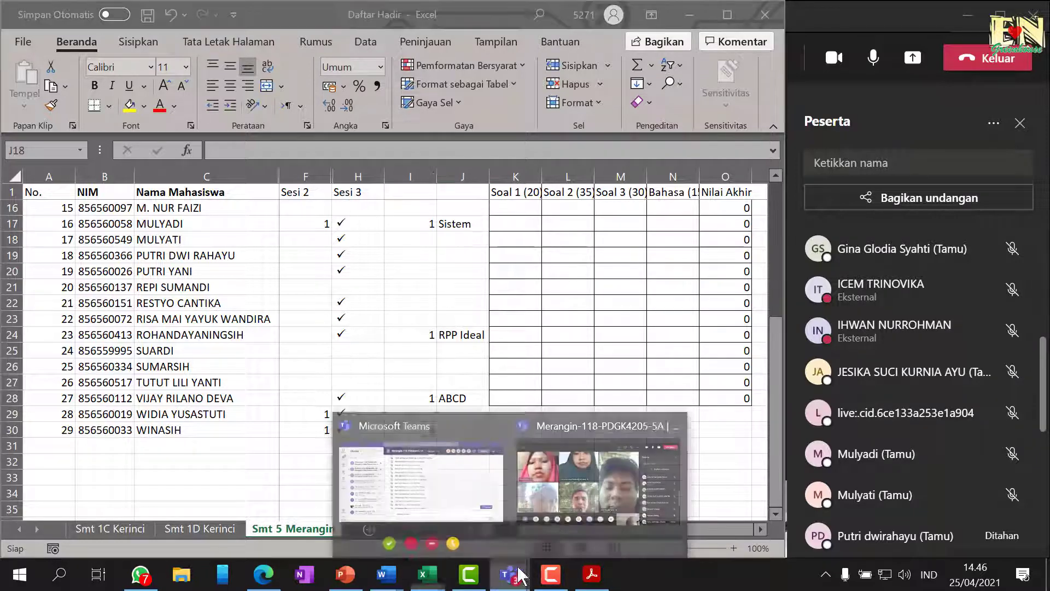
{"action": "left_click", "coordinate": [560, 501]}
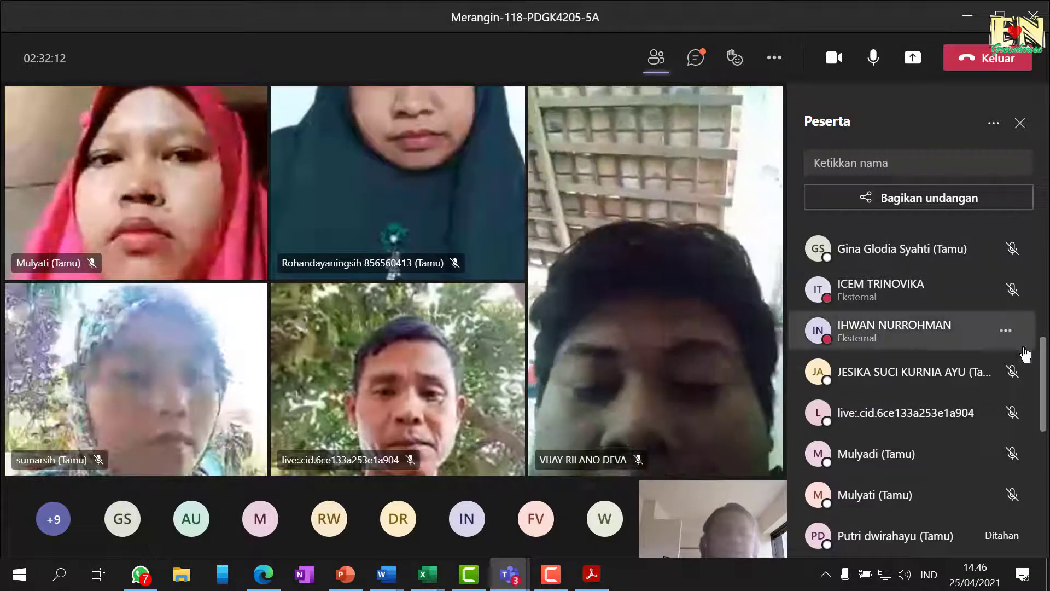
{"action": "left_click_drag", "start_coordinate": [1043, 361], "coordinate": [1045, 254]}
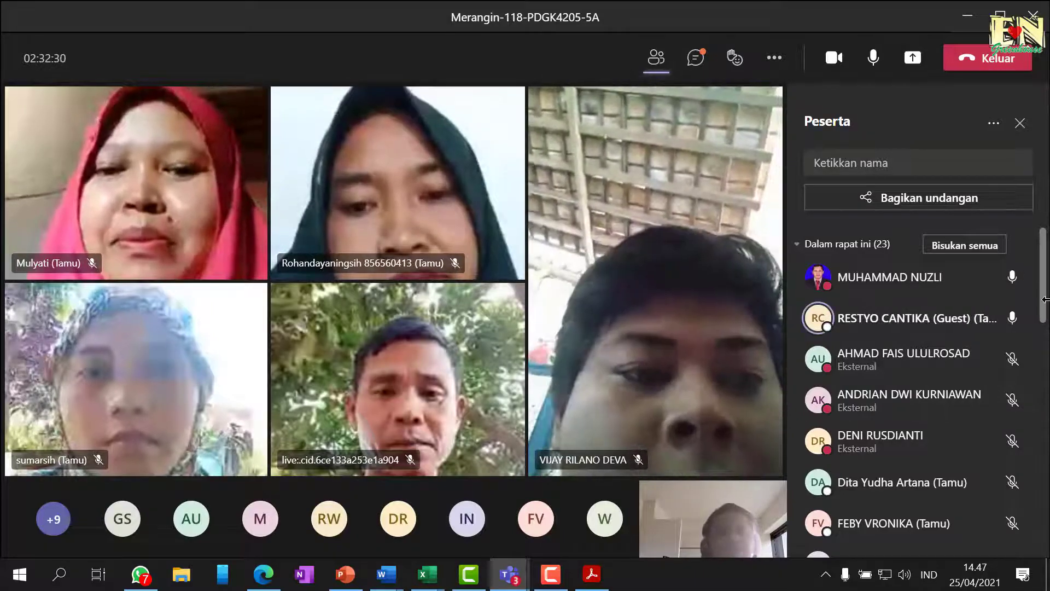
{"action": "mouse_move", "coordinate": [1044, 299]}
{"action": "left_mouse_down"}
{"action": "mouse_move", "coordinate": [1046, 315]}
{"action": "mouse_move", "coordinate": [1046, 300]}
{"action": "left_mouse_up"}
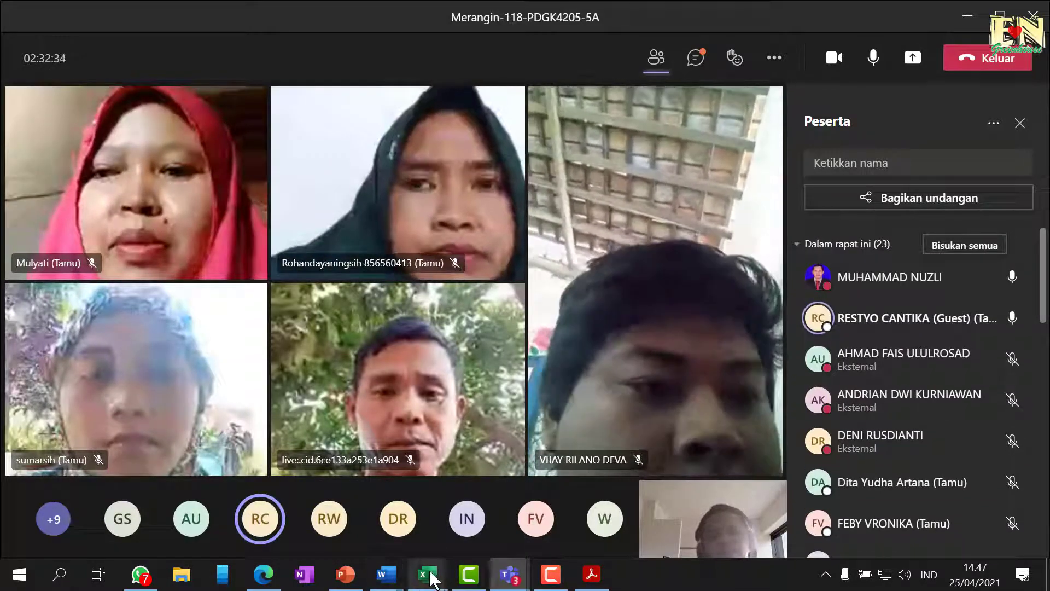
Enter 1 in I22 and Alokasi Waktu in J22 of the Daftar Hadir workbook in Excel, and return to the Teams meeting.
{"action": "mouse_move", "coordinate": [429, 577]}
{"action": "left_click", "coordinate": [345, 511]}
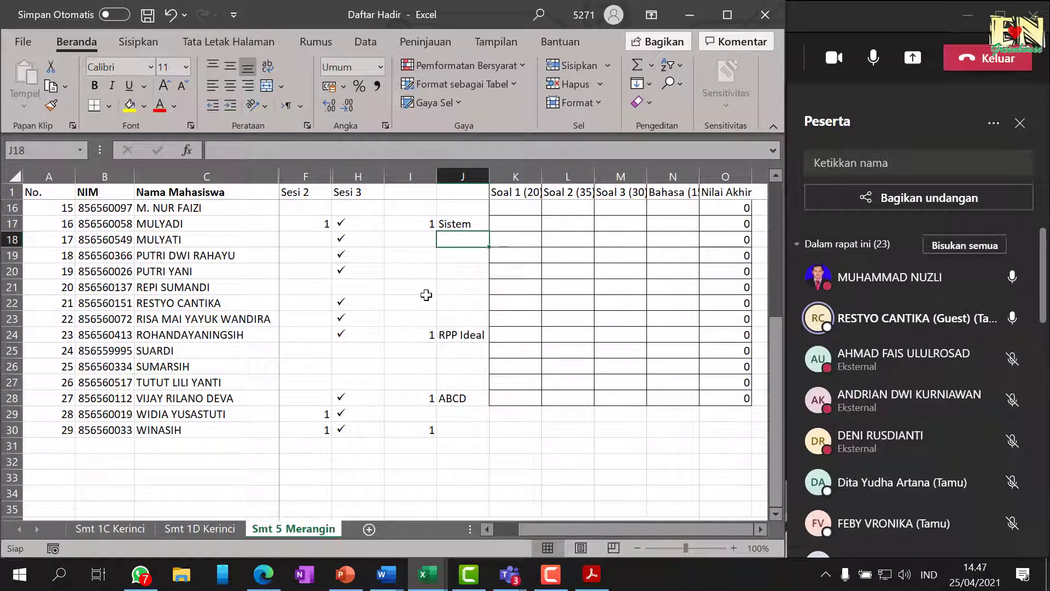
{"action": "left_click_drag", "start_coordinate": [424, 299], "coordinate": [422, 287]}
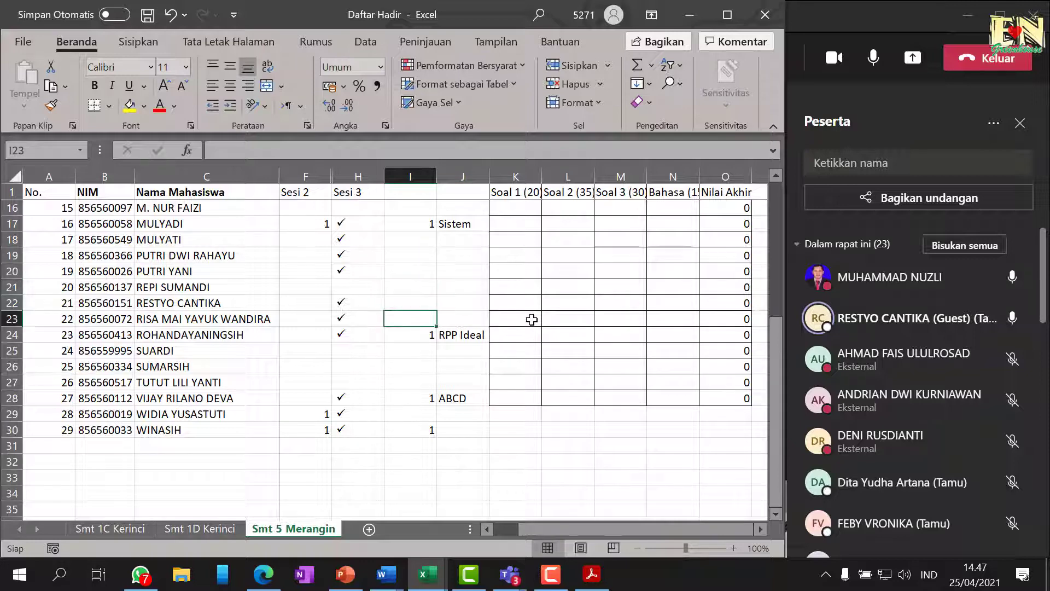
{"action": "type", "text": "1"}
{"action": "key", "text": "Tab"}
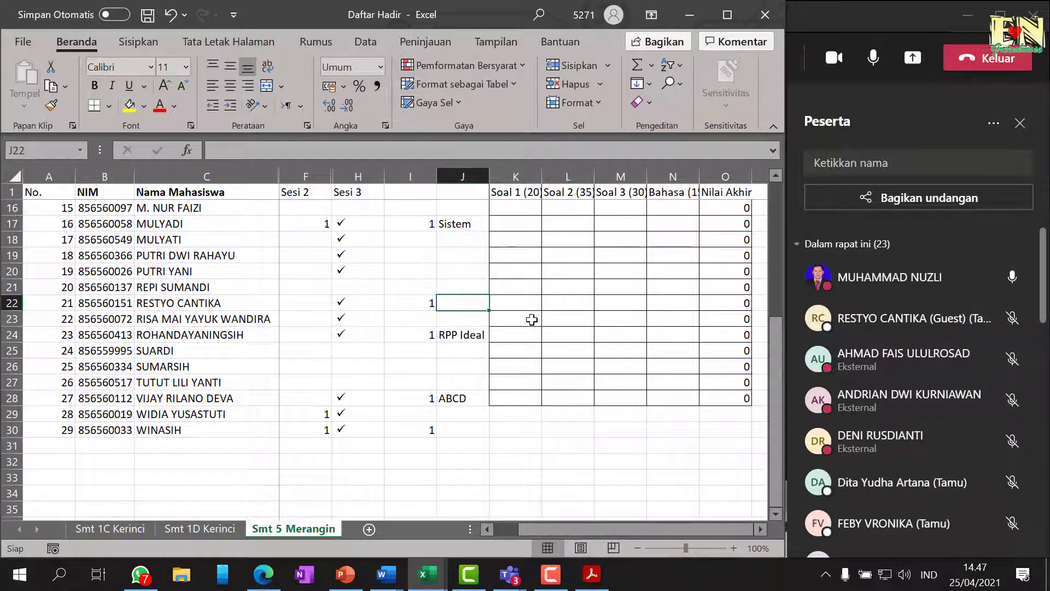
{"action": "type", "text": "Alokasi"}
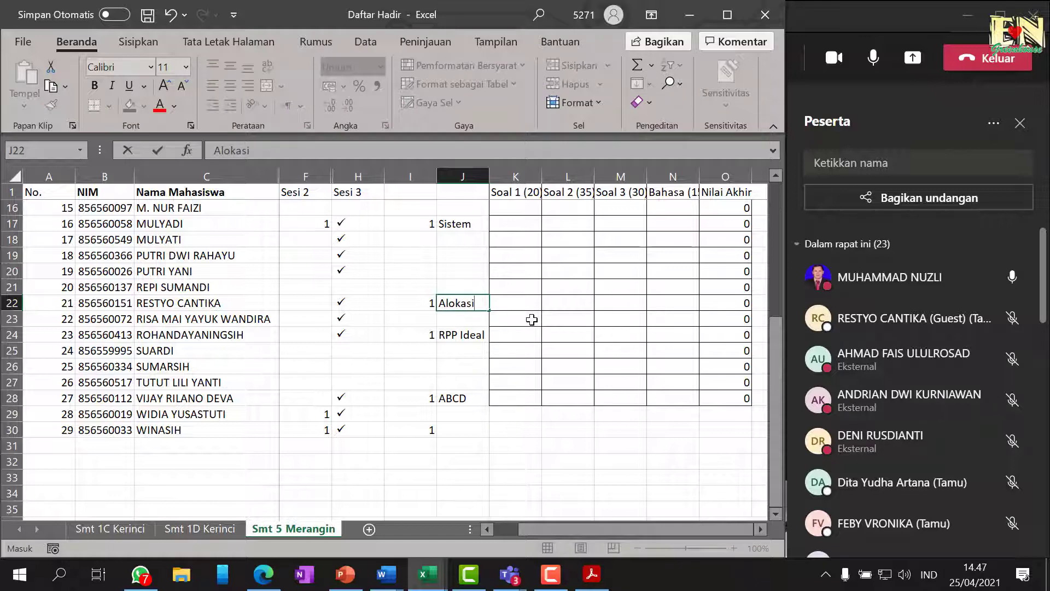
{"action": "type", "text": " Waktu"}
{"action": "key", "text": "Return"}
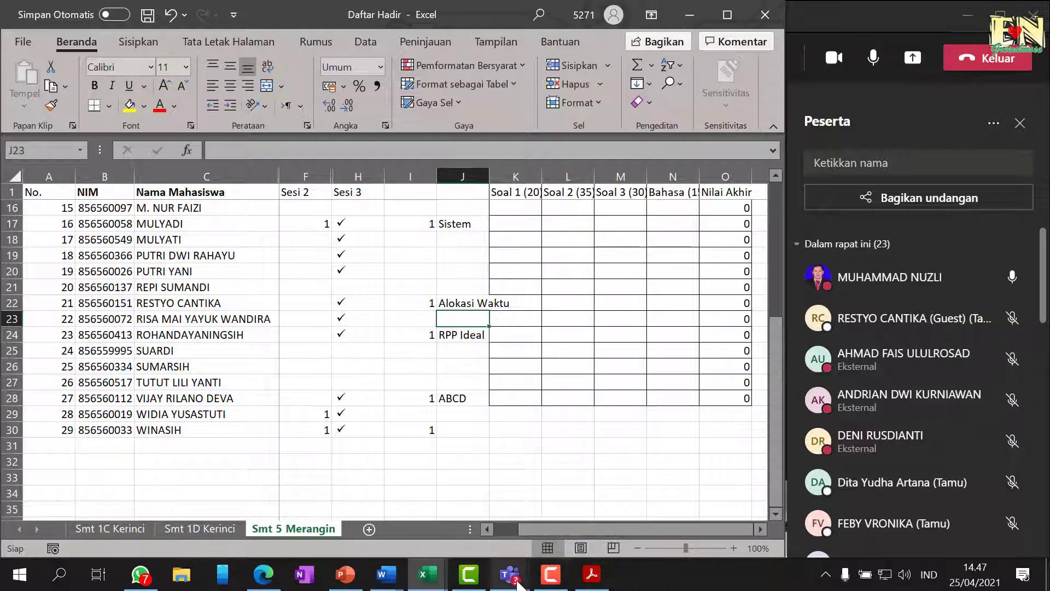
{"action": "mouse_move", "coordinate": [509, 574]}
{"action": "left_click", "coordinate": [576, 484]}
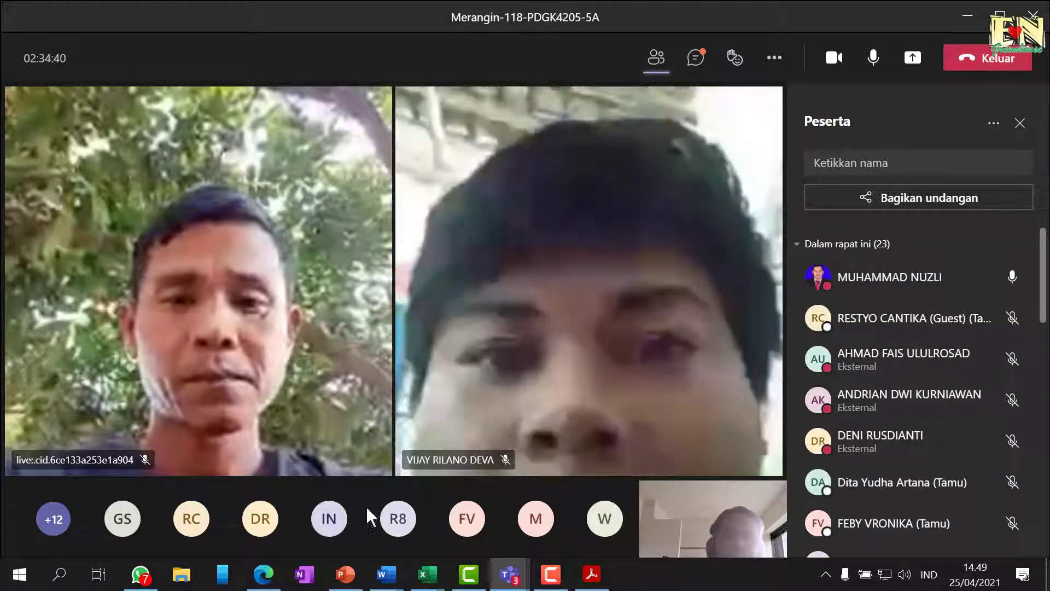
Switch to the Daftar Hadir workbook in Excel, enter 1 in cell I2 and save the workbook.
{"action": "mouse_move", "coordinate": [428, 573]}
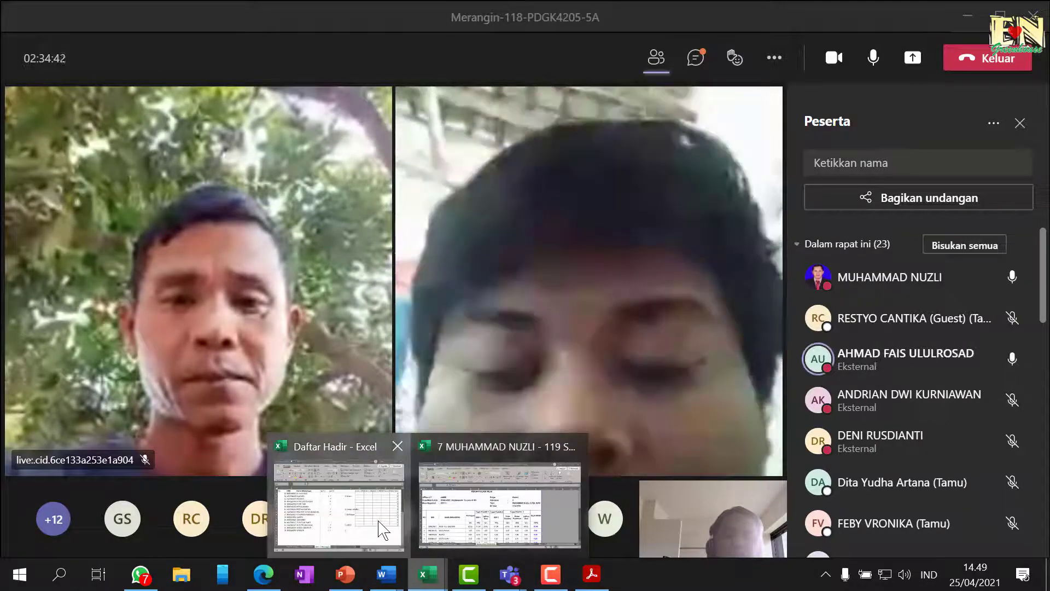
{"action": "left_click", "coordinate": [411, 528]}
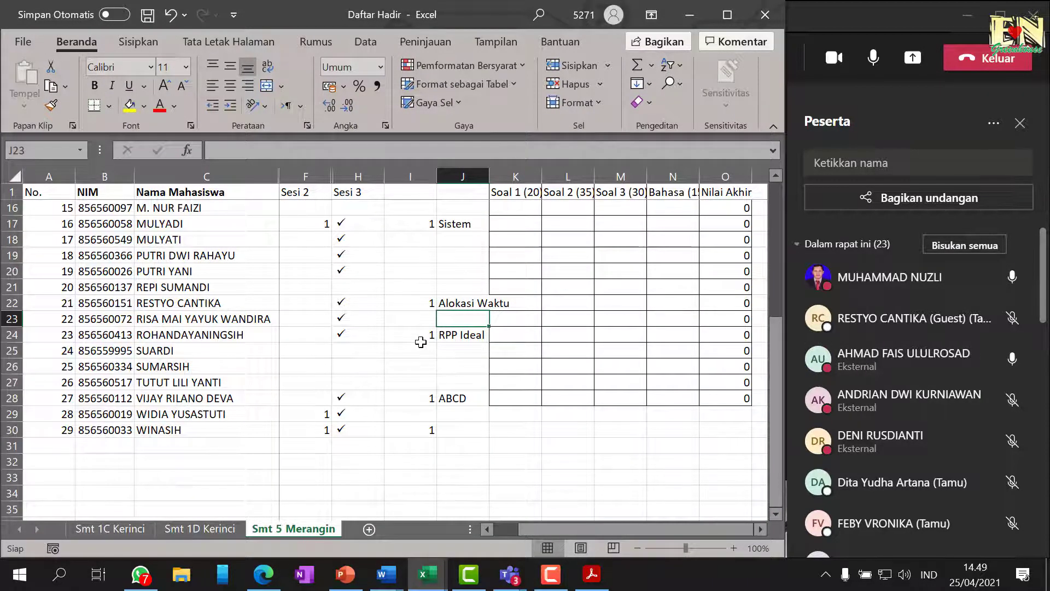
{"action": "scroll", "coordinate": [421, 342], "scroll_direction": "up", "scroll_amount": 5}
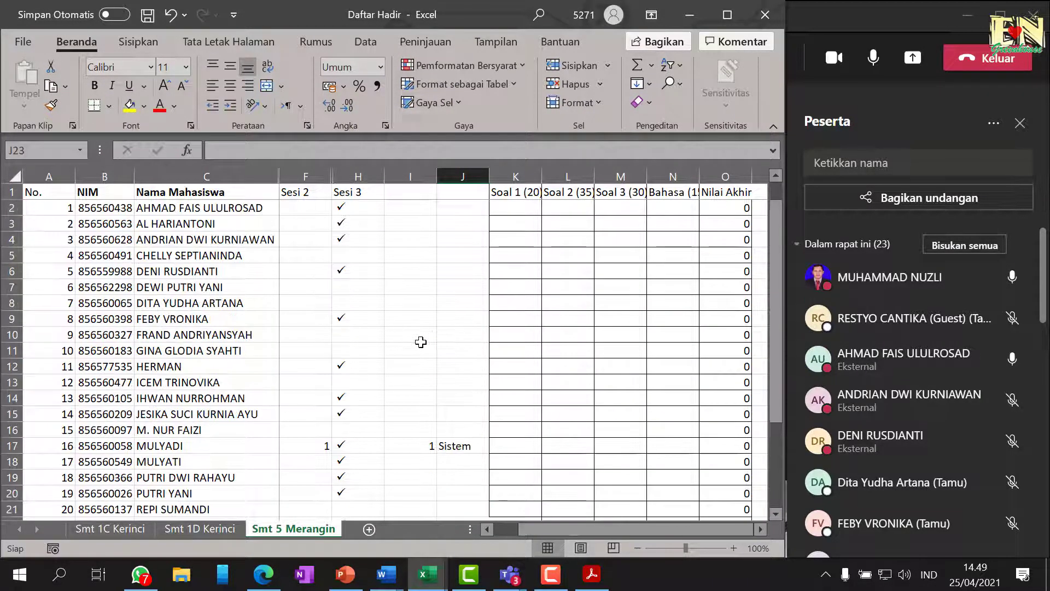
{"action": "left_click", "coordinate": [401, 208]}
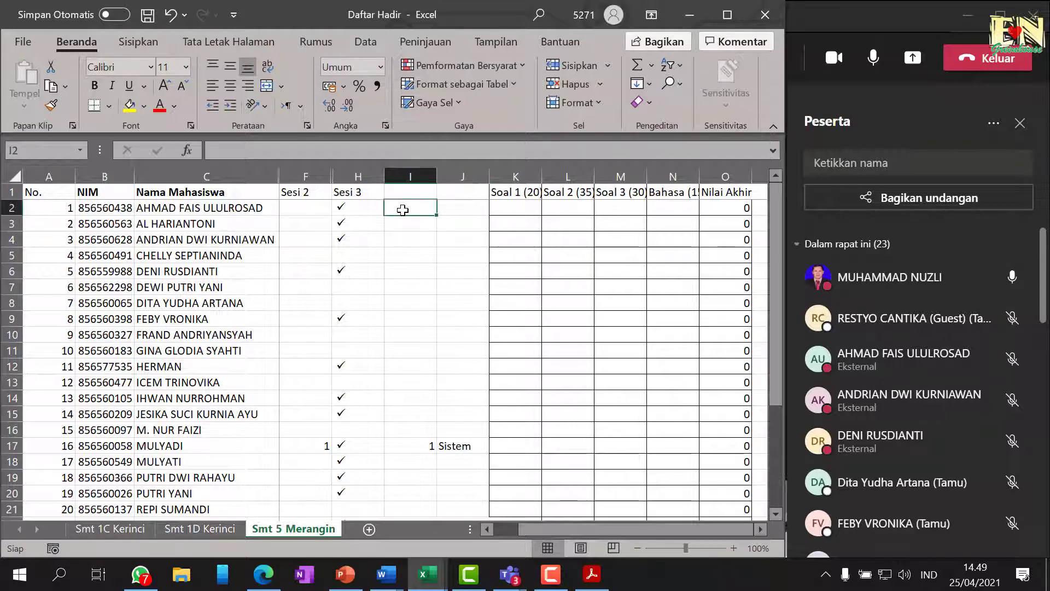
{"action": "type", "text": "1"}
{"action": "key", "text": "Return"}
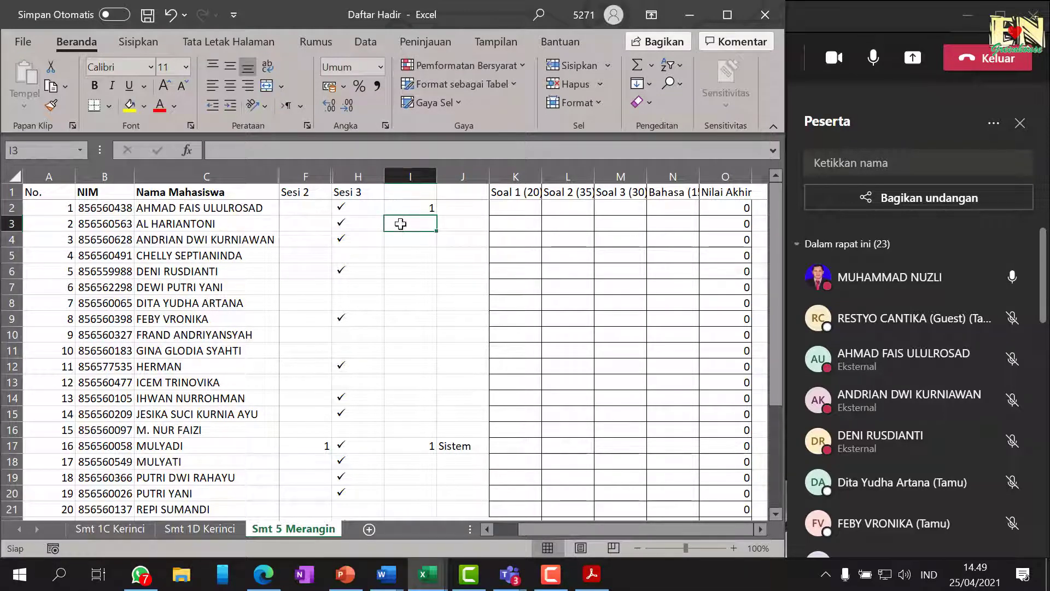
{"action": "left_click", "coordinate": [148, 15]}
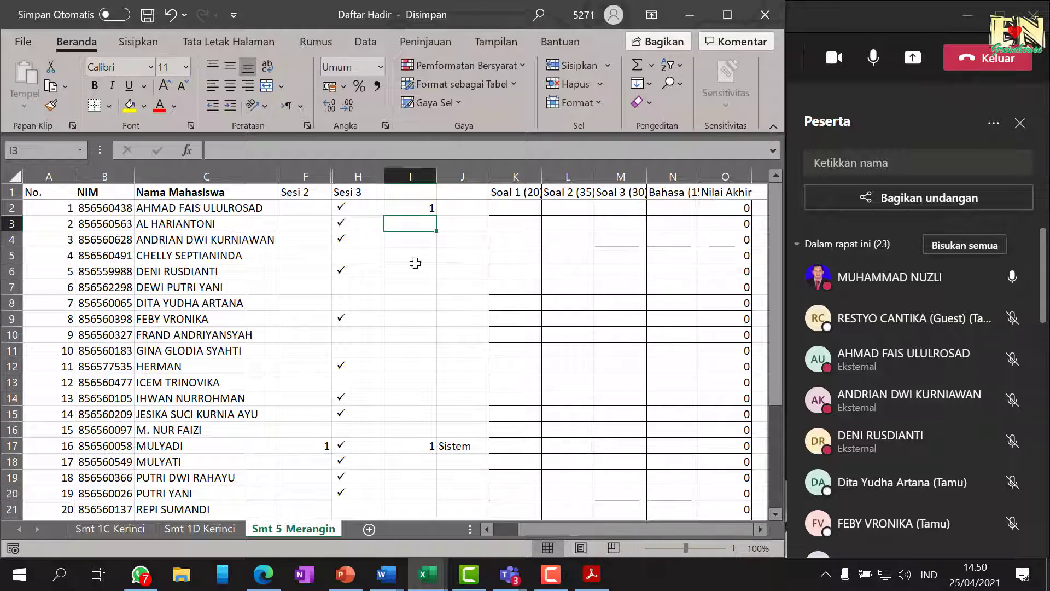
Add the note Tugas in cell J2, beside the first student's participation mark.
{"action": "scroll", "coordinate": [439, 376], "scroll_direction": "down", "scroll_amount": 4}
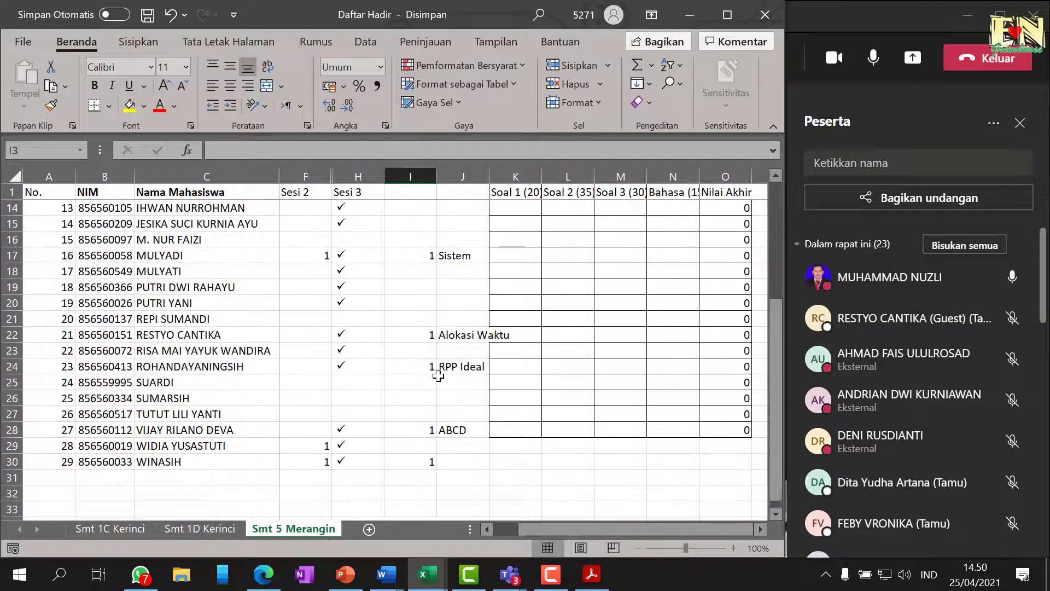
{"action": "scroll", "coordinate": [437, 372], "scroll_direction": "up", "scroll_amount": 4}
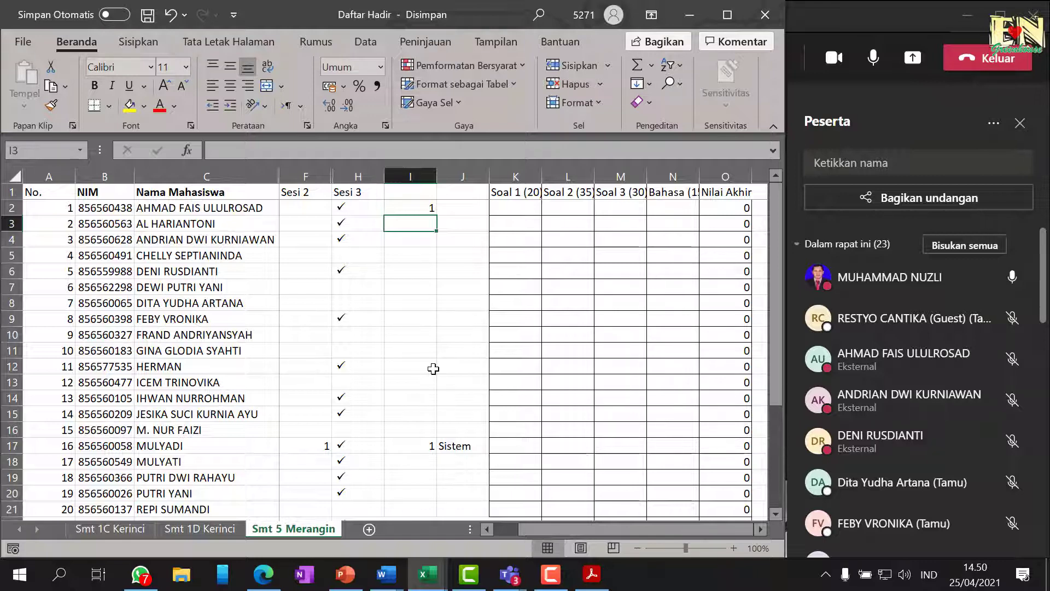
{"action": "left_click", "coordinate": [470, 214]}
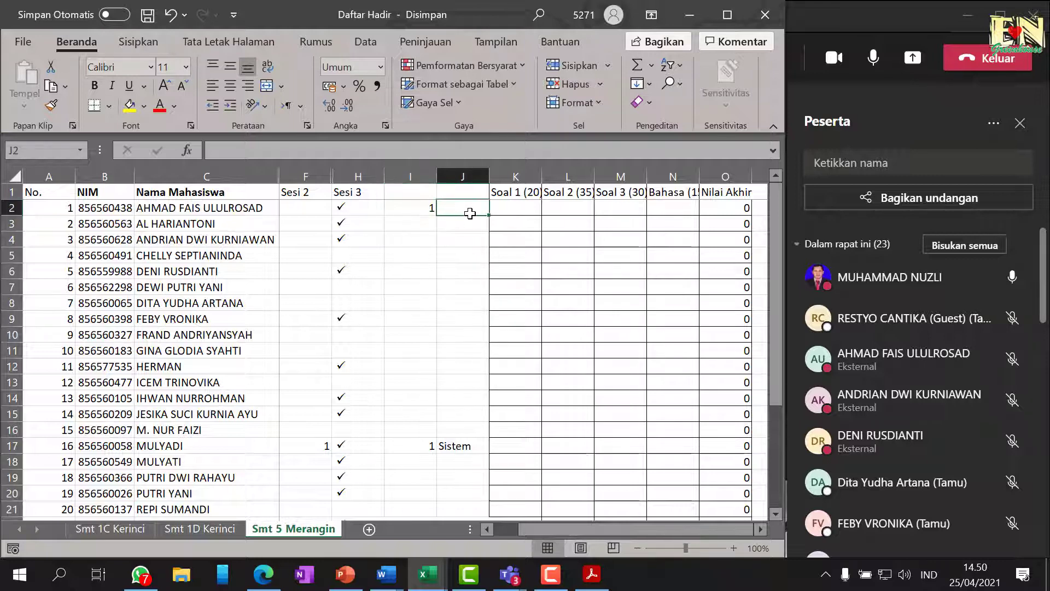
{"action": "type", "text": "Tugas"}
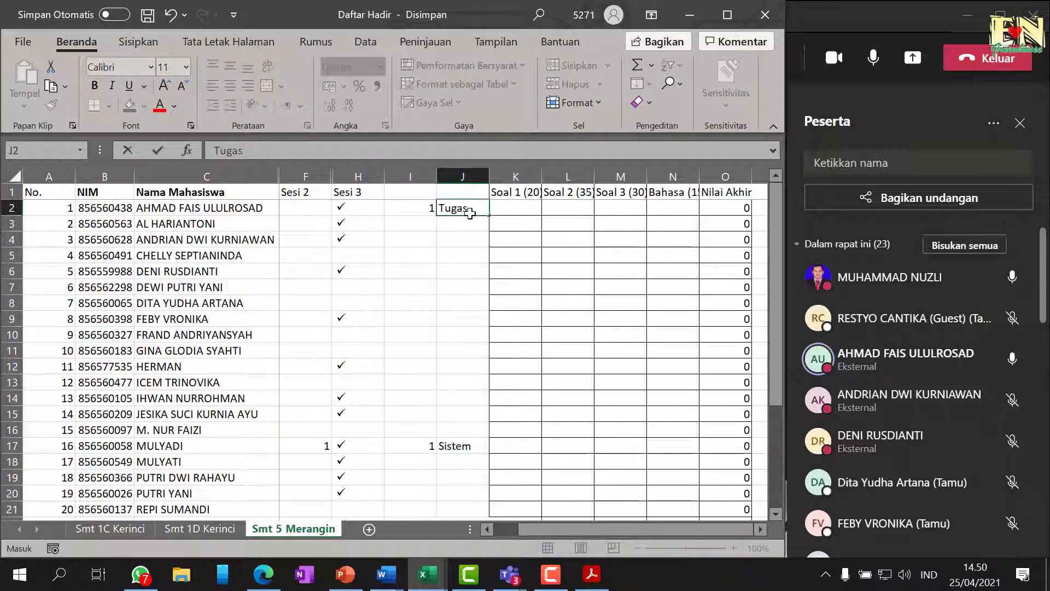
{"action": "key", "text": "Return"}
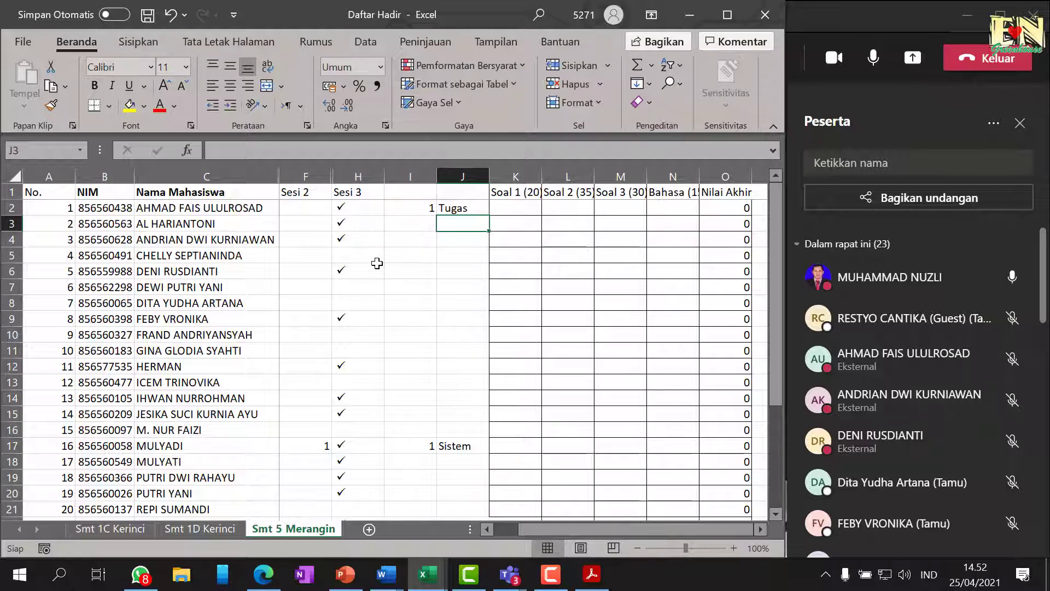
{"action": "left_click", "coordinate": [450, 335]}
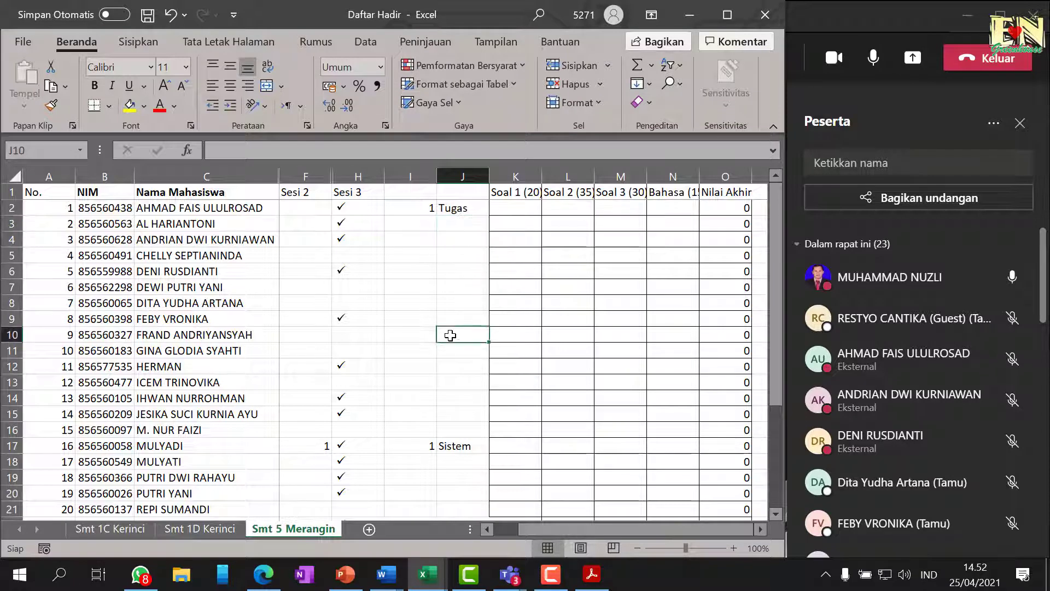
{"action": "left_click", "coordinate": [449, 304]}
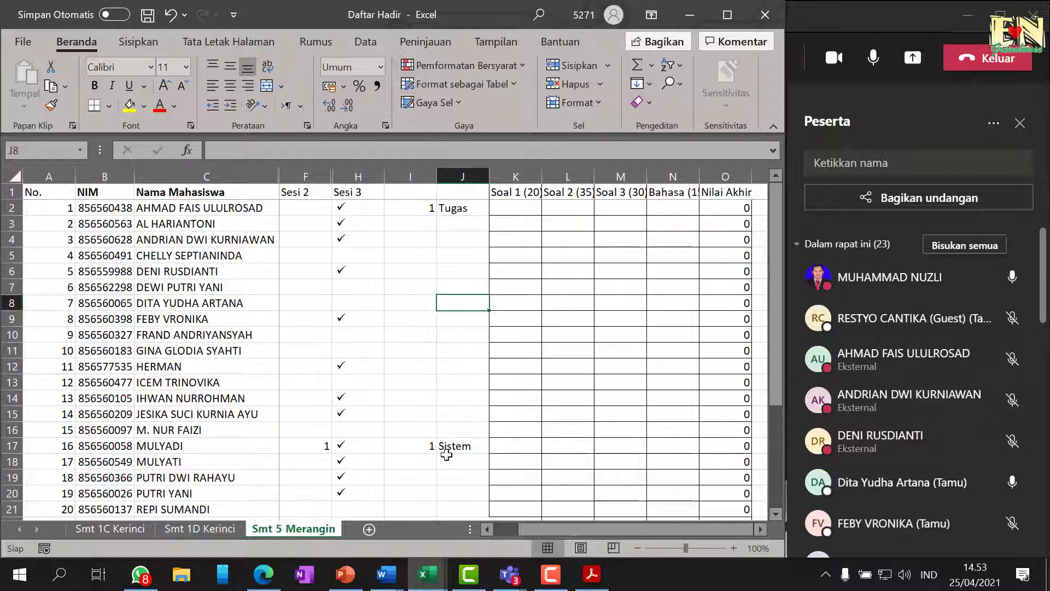
Return to the Teams meeting and check the participants' videos and the participant list.
{"action": "mouse_move", "coordinate": [506, 580]}
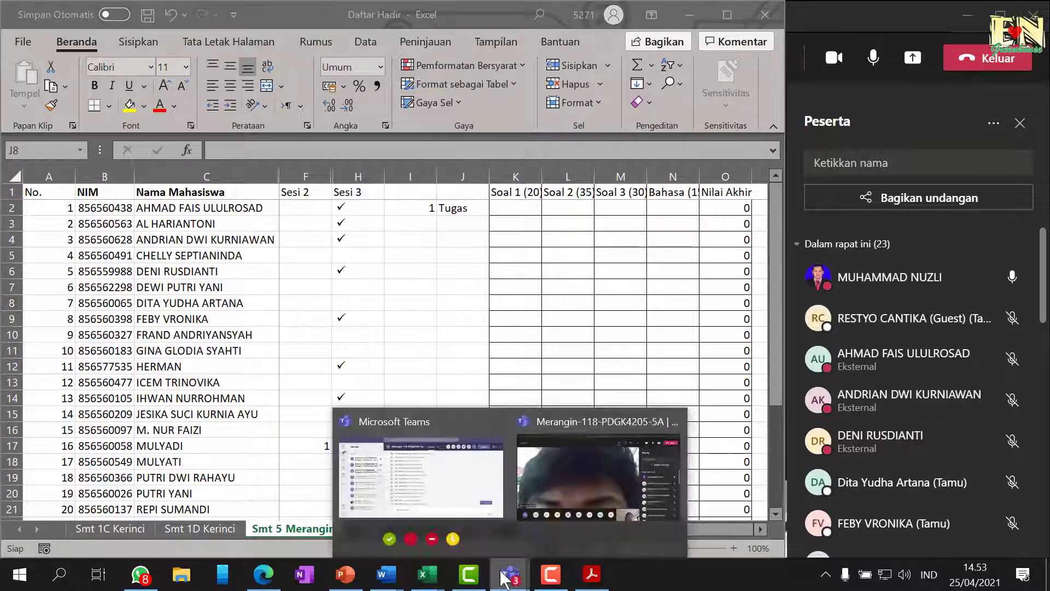
{"action": "left_click", "coordinate": [577, 459]}
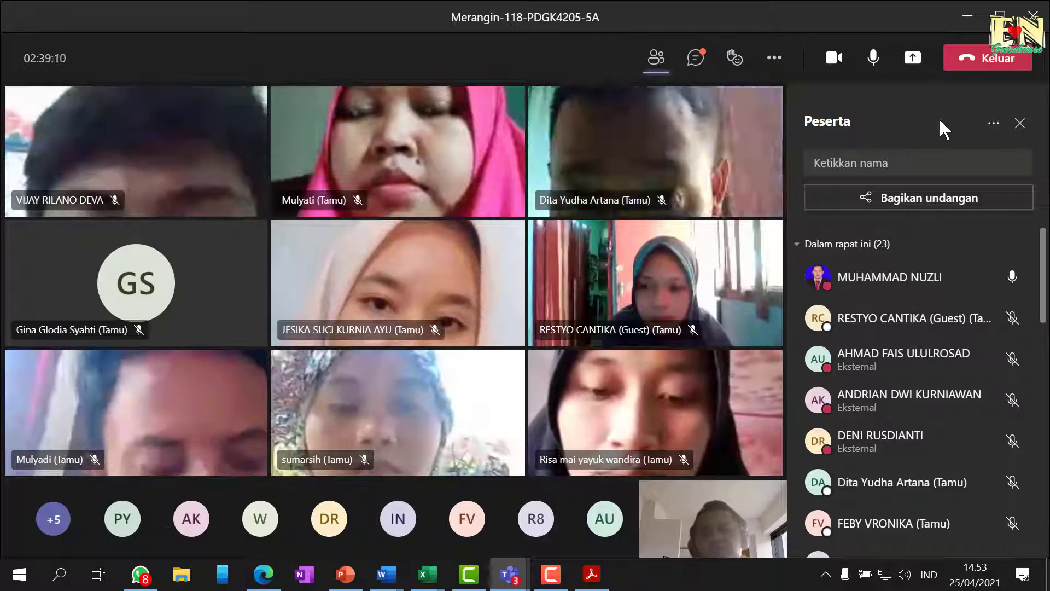
{"action": "key", "text": "Tab"}
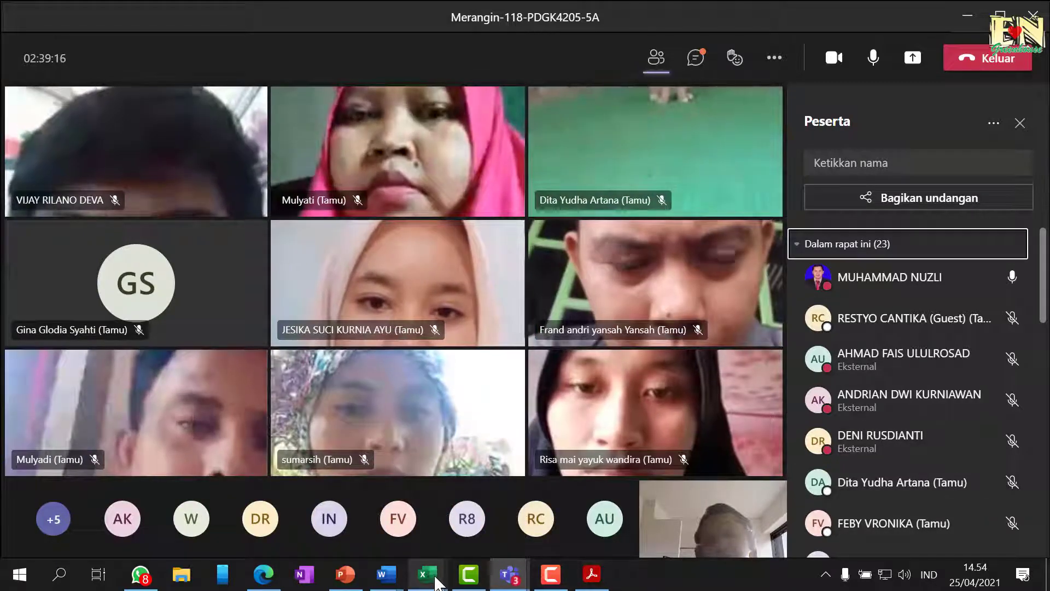
Paste the copied meeting screenshot at cell N20 of the Daftar Hadir workbook in Excel, and return to the Teams meeting.
{"action": "mouse_move", "coordinate": [429, 578]}
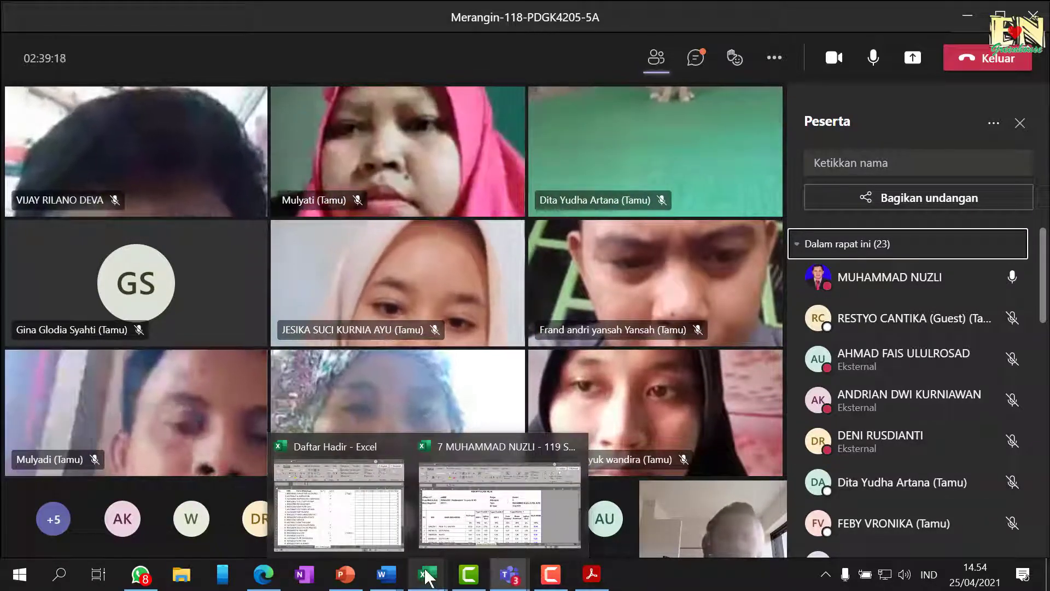
{"action": "left_click", "coordinate": [364, 520]}
{"action": "left_click", "coordinate": [663, 497]}
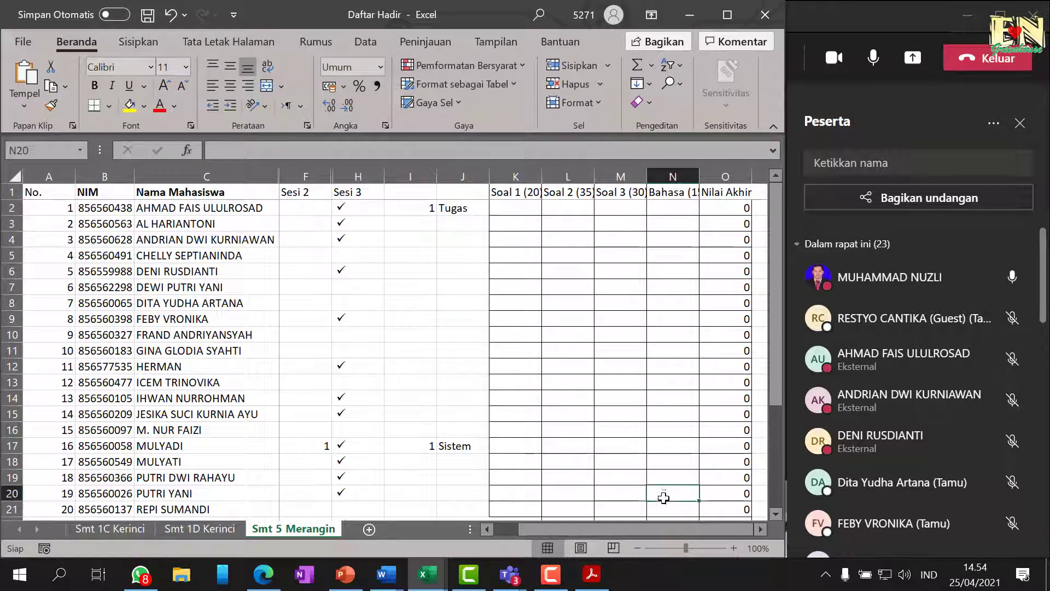
{"action": "key", "text": "ctrl+v"}
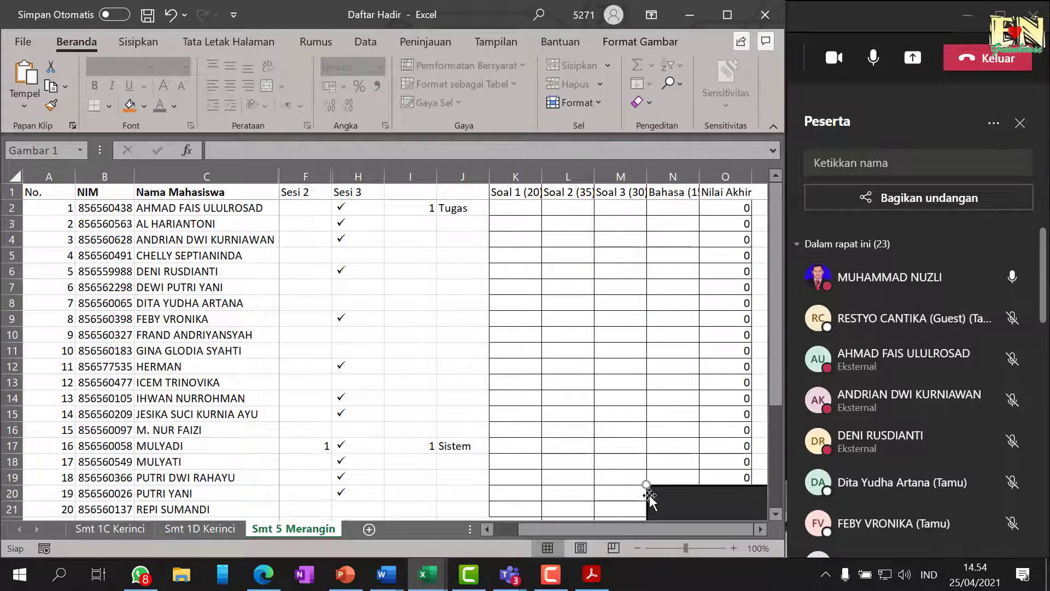
{"action": "left_click", "coordinate": [512, 584]}
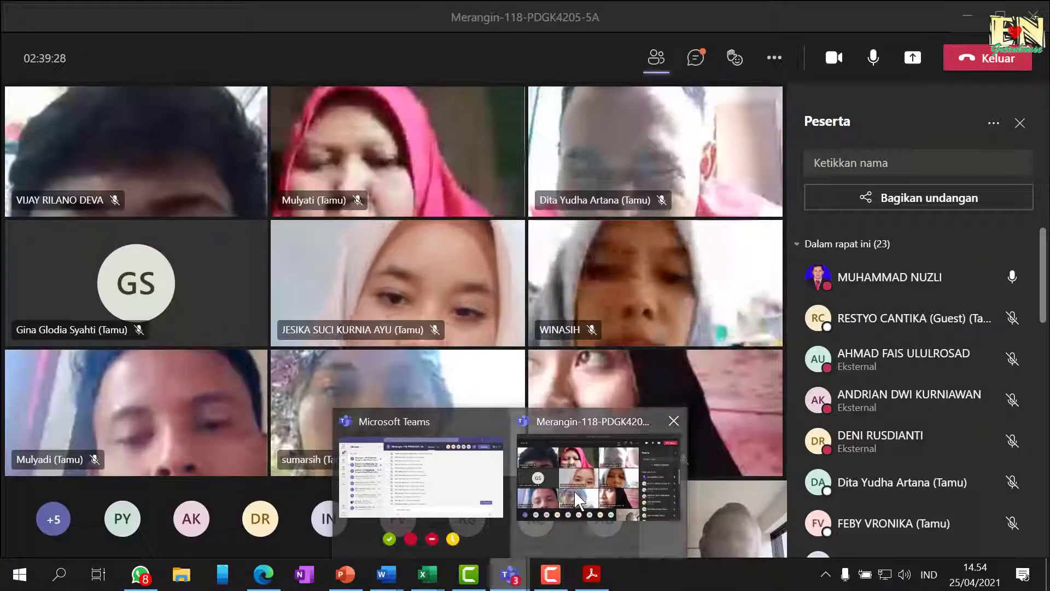
{"action": "left_click", "coordinate": [574, 492]}
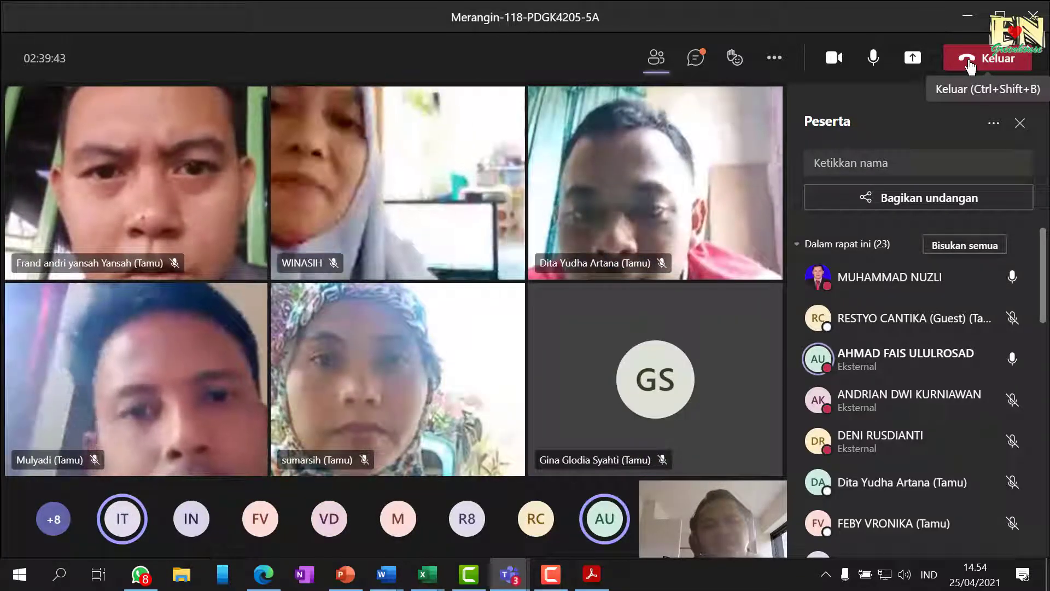
Mute the microphone and turn off the camera, switch the microphone back on, and leave the Teams meeting.
{"action": "left_click", "coordinate": [873, 59]}
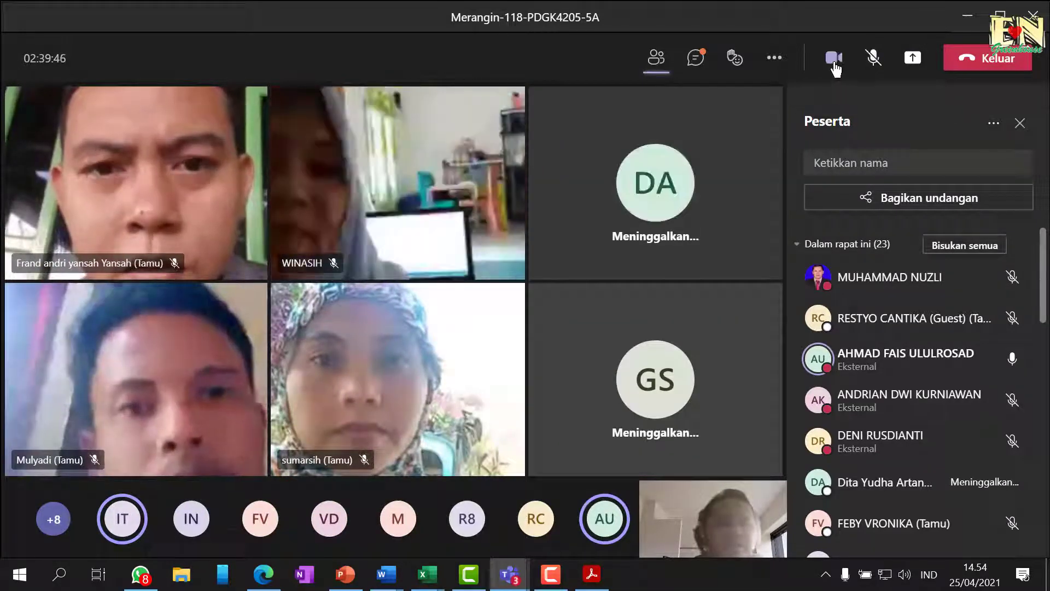
{"action": "left_click", "coordinate": [835, 60]}
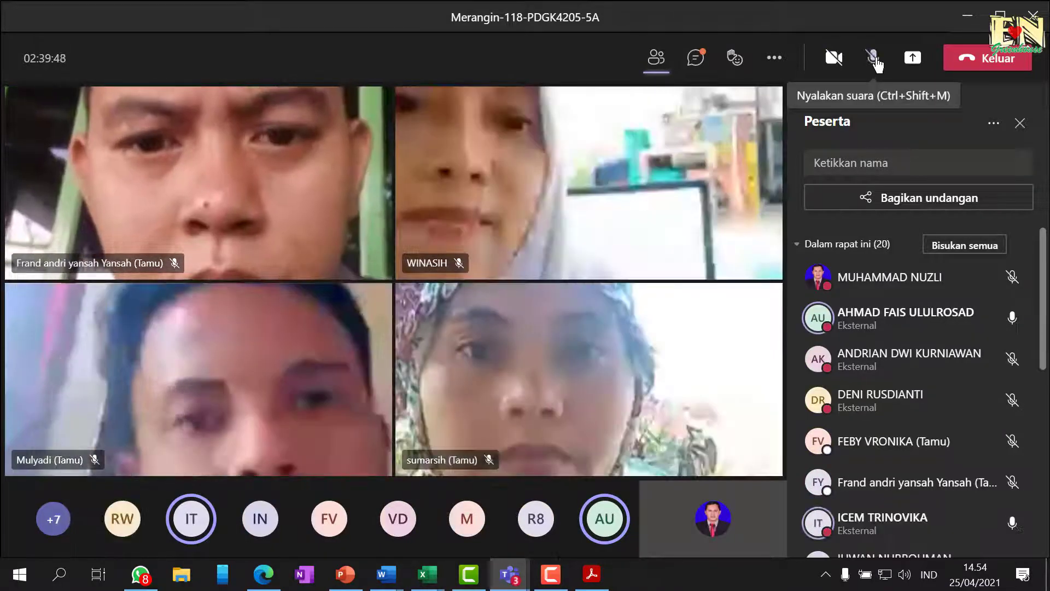
{"action": "left_click", "coordinate": [874, 59]}
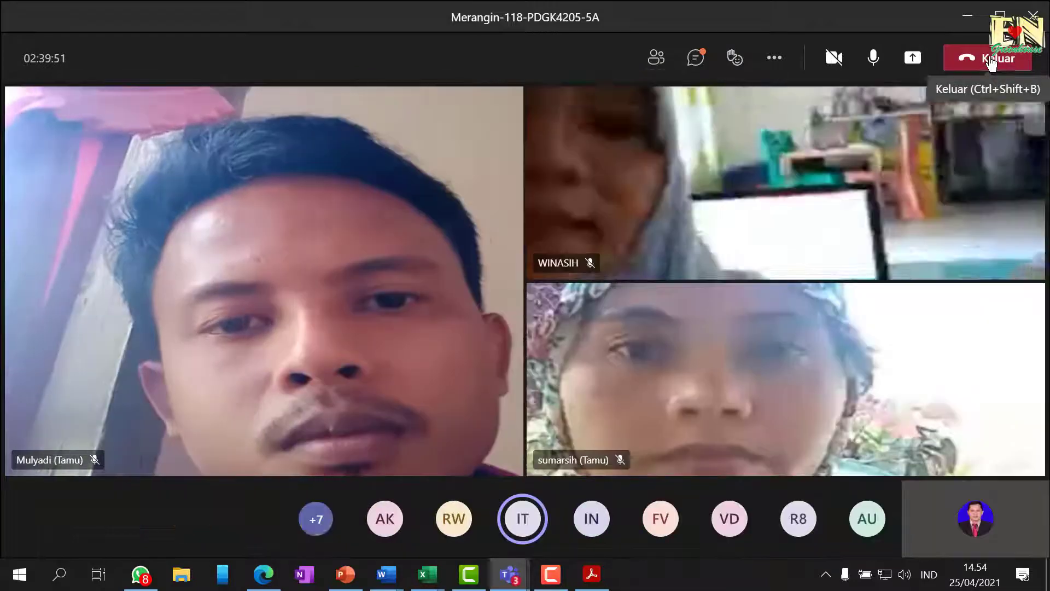
{"action": "left_click", "coordinate": [992, 62]}
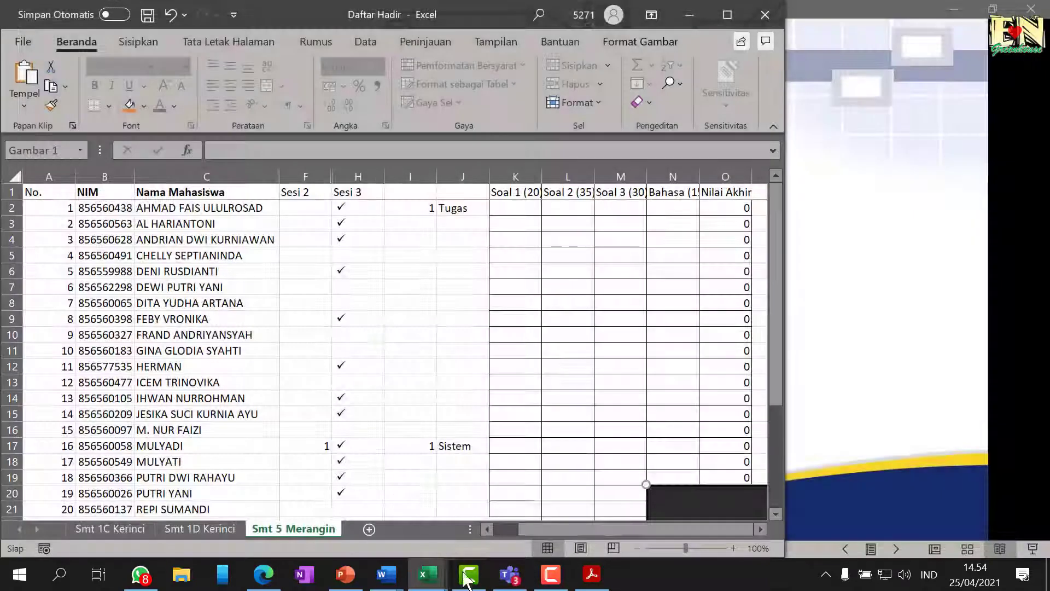